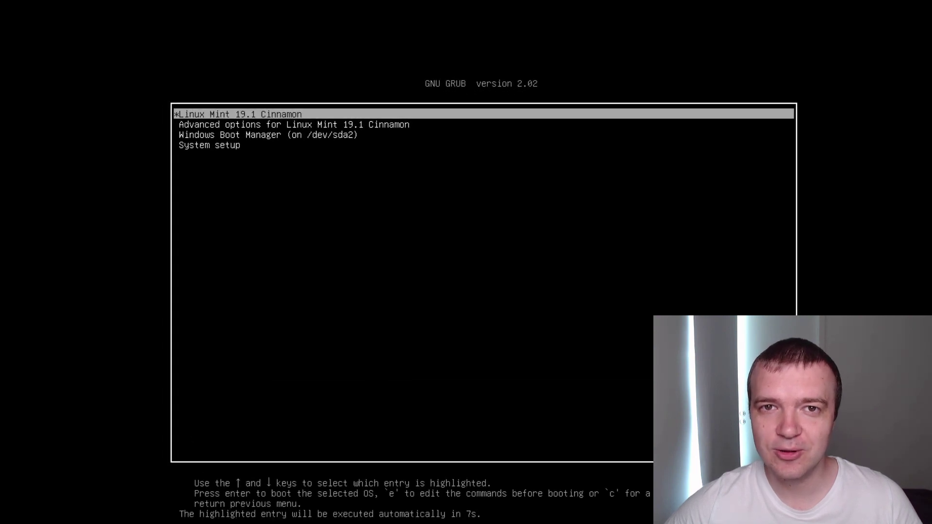
Move the boot choice toward Windows Boot Manager, open the Mint menu, and set Secure Boot to Disabled
{"action": "key", "text": "Down"}
{"action": "key", "text": "Down"}
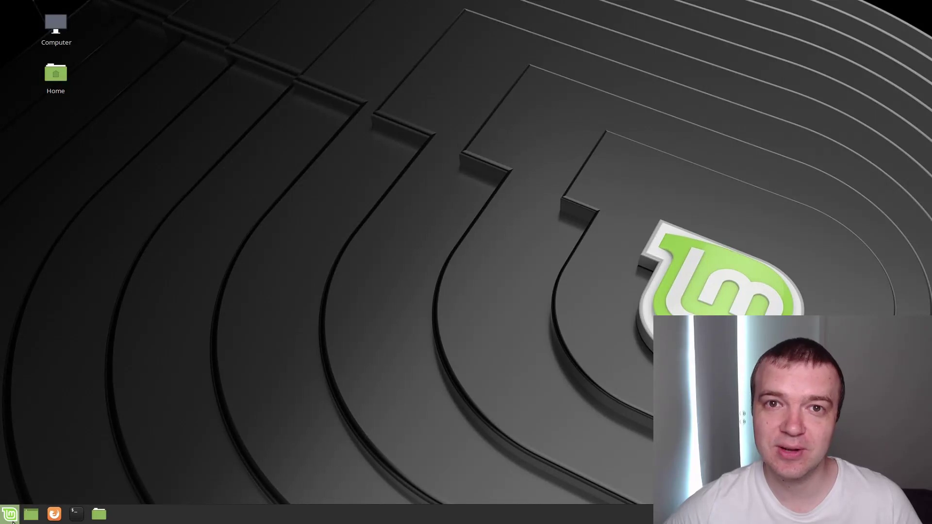
{"action": "left_click", "coordinate": [11, 516]}
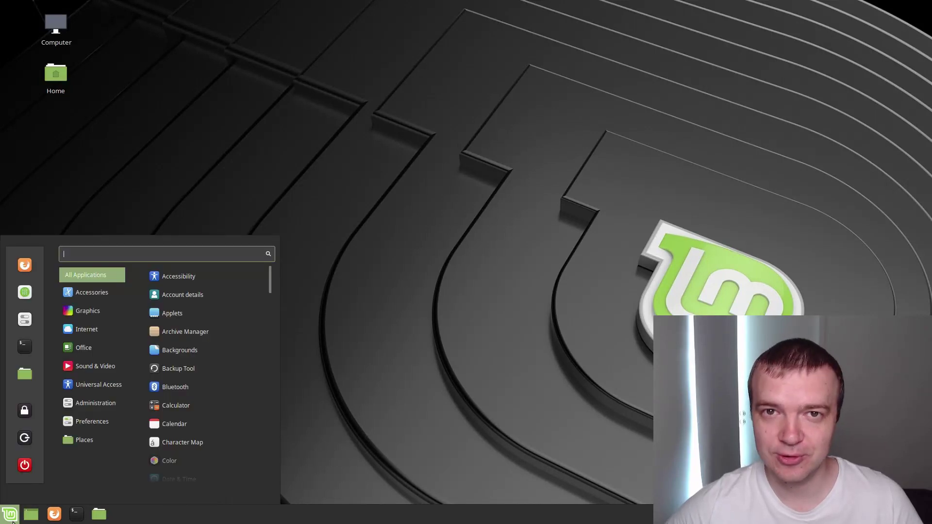
{"action": "mouse_move", "coordinate": [92, 440]}
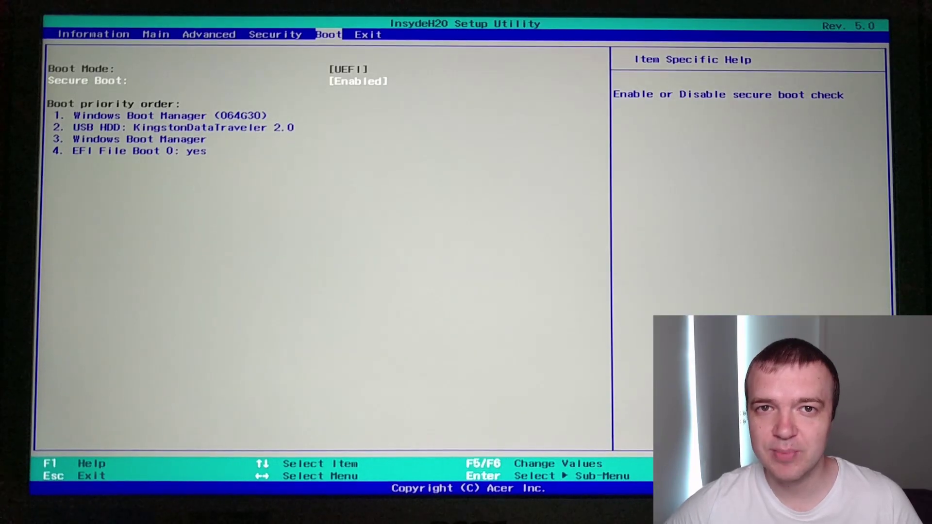
{"action": "key", "text": "Return"}
{"action": "key", "text": "Down"}
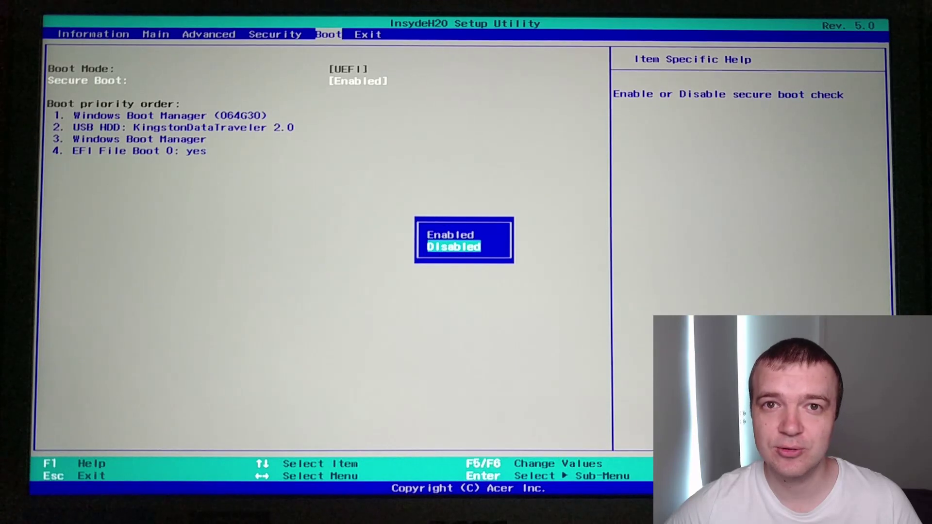
{"action": "key", "text": "Return"}
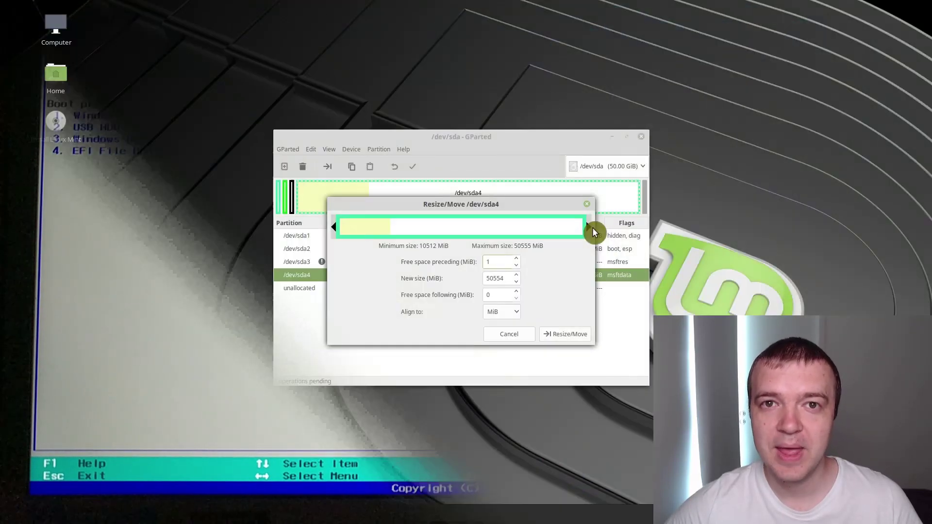
Grow sda4 into the free space after it, choose manual partitioning, and highlight Windows Boot Manager
{"action": "left_click_drag", "start_coordinate": [595, 232], "coordinate": [470, 225]}
{"action": "left_click_drag", "start_coordinate": [388, 210], "coordinate": [519, 212]}
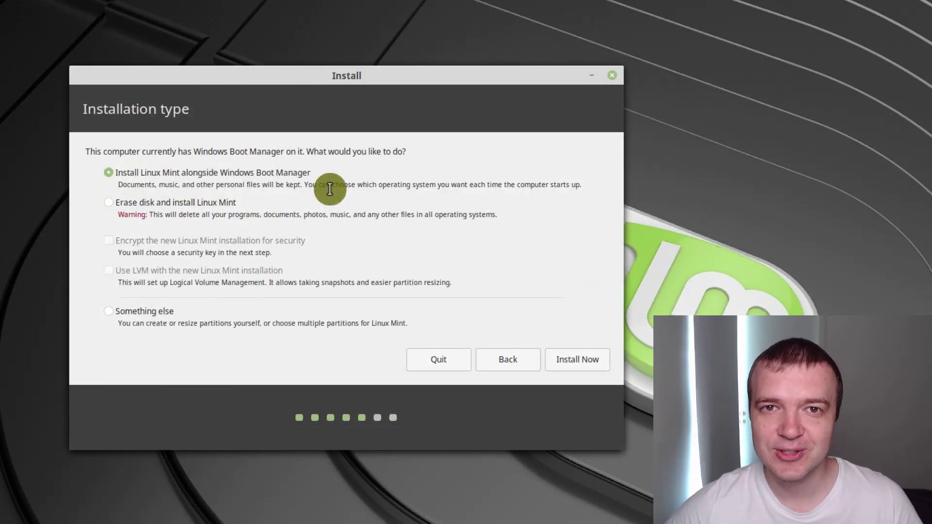
{"action": "left_click", "coordinate": [112, 312]}
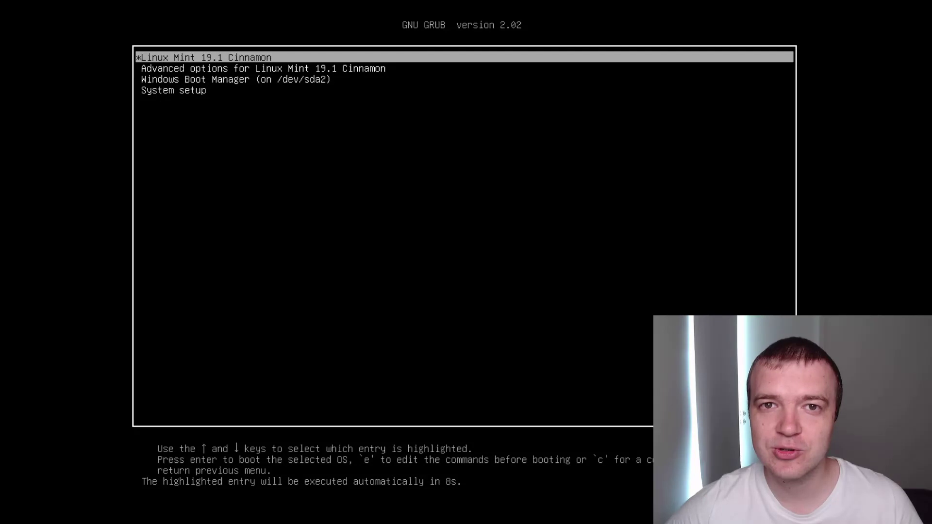
{"action": "key", "text": "Down"}
{"action": "key", "text": "Down"}
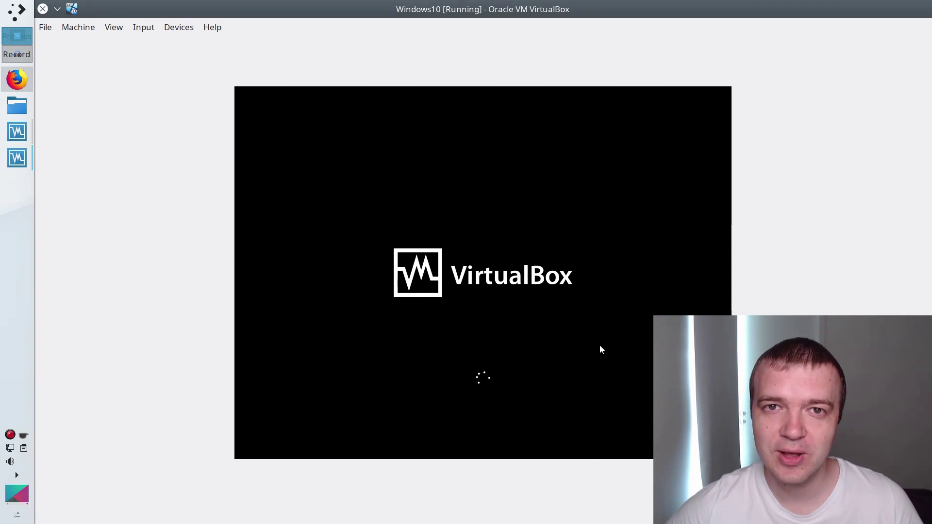
Dismiss the Windows 10 lock screen and sign in with the account password
{"action": "left_click", "coordinate": [543, 366]}
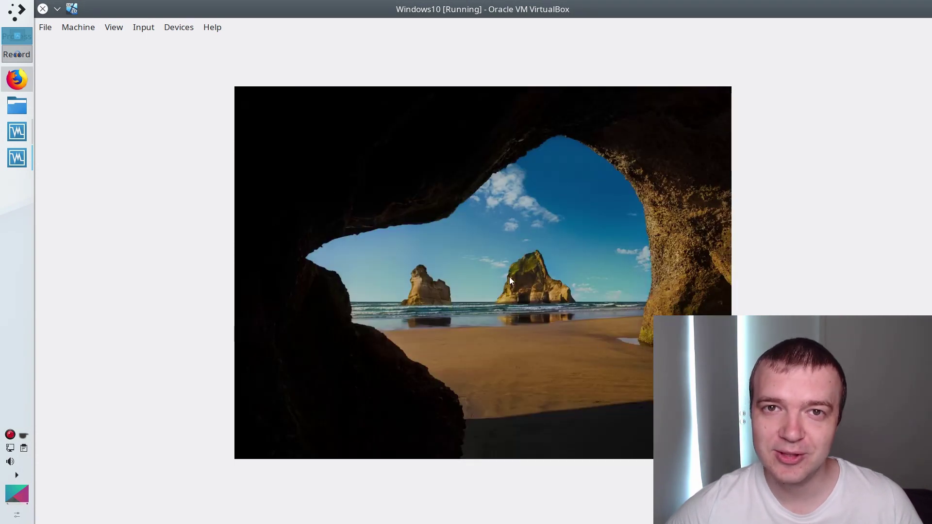
{"action": "type", "text": "1234"}
{"action": "key", "text": "Return"}
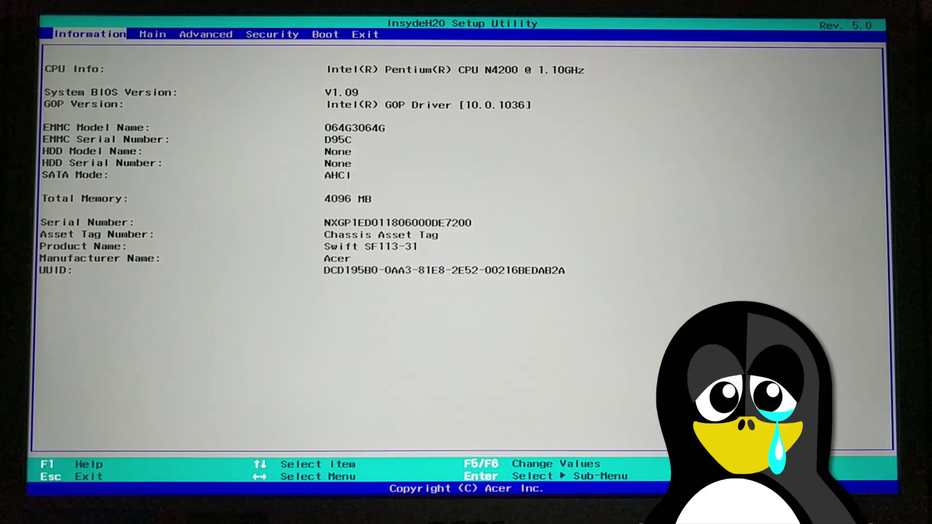
Browse the Main, Advanced and Security setup pages, then step back to Information
{"action": "key", "text": "Right"}
{"action": "key", "text": "Right"}
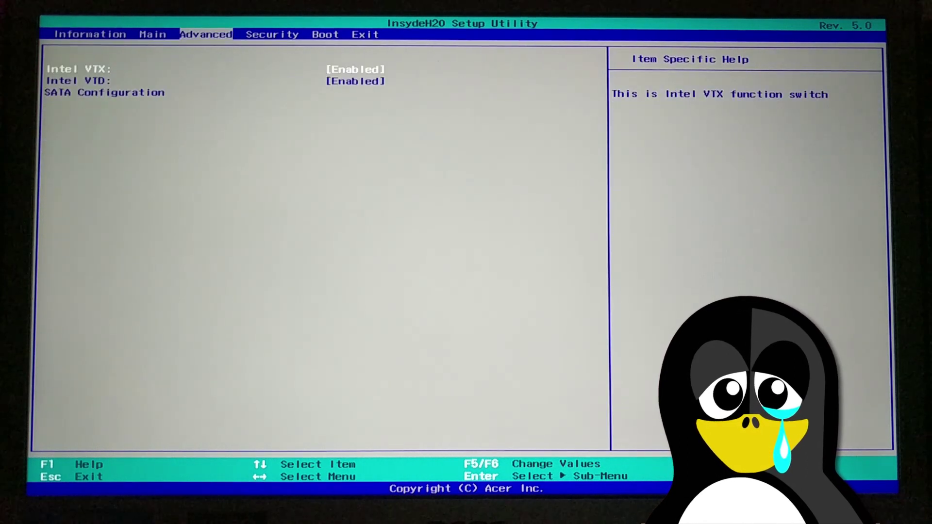
{"action": "key", "text": "Right"}
{"action": "key", "text": "Right"}
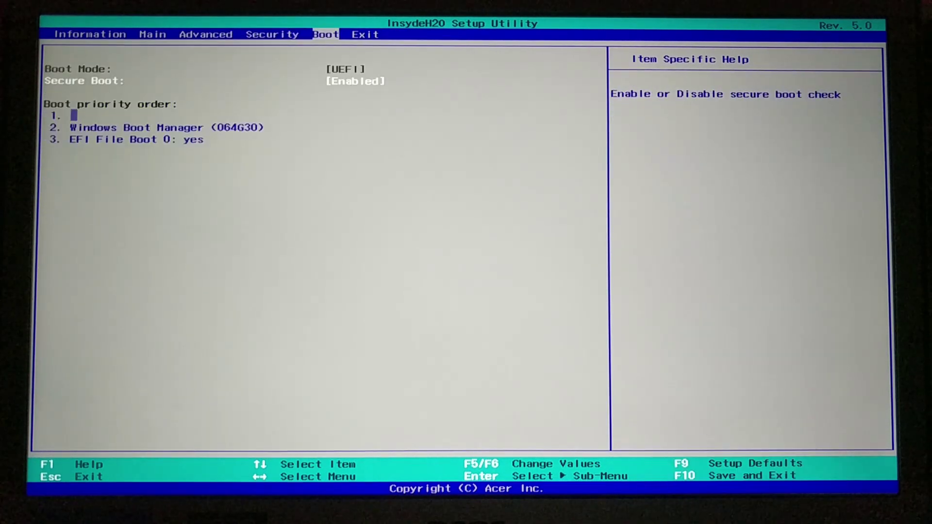
{"action": "key", "text": "Right"}
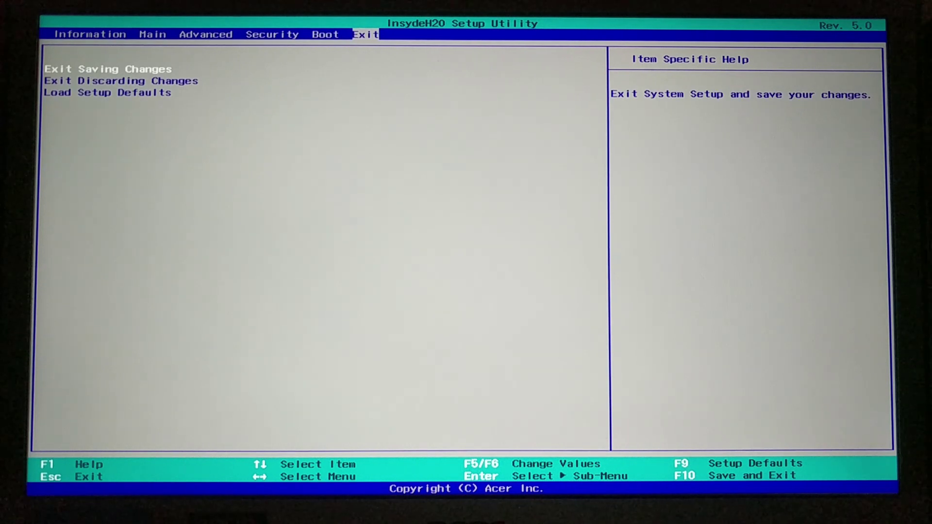
{"action": "key", "text": "Left"}
{"action": "key", "text": "Left"}
{"action": "key", "text": "Left"}
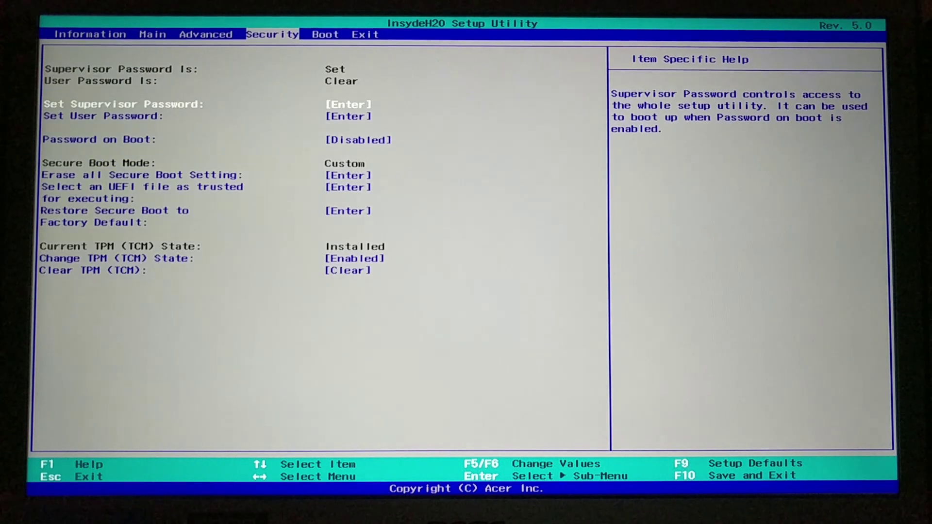
{"action": "key", "text": "Left"}
{"action": "key", "text": "Left"}
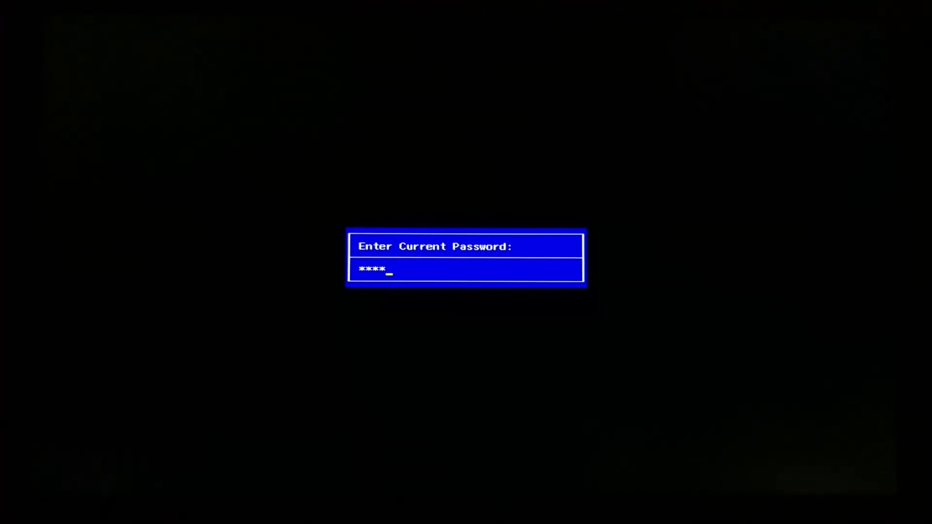
Submit the setup password, search 'acer swift 1 bios key', and expand 'How do I enter BIOS on Acer?'
{"action": "key", "text": "Return"}
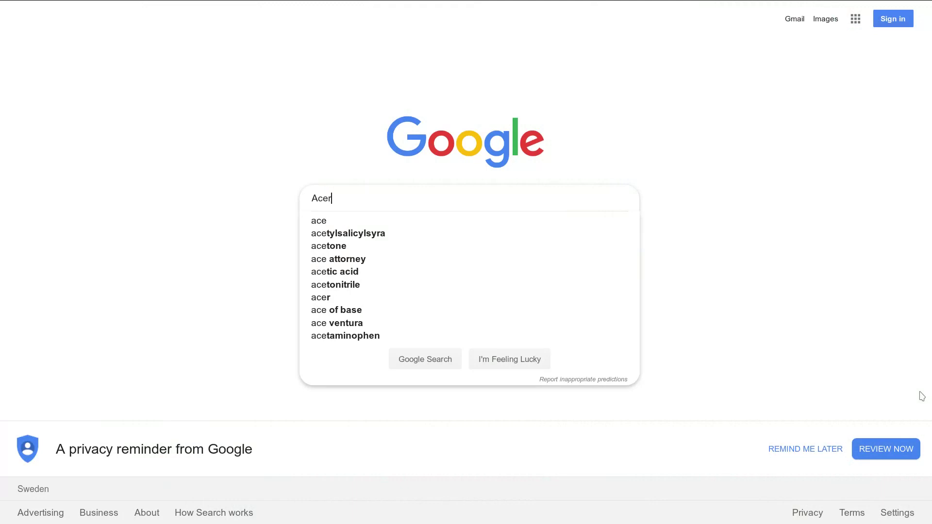
{"action": "type", "text": "Swift 1 bios"}
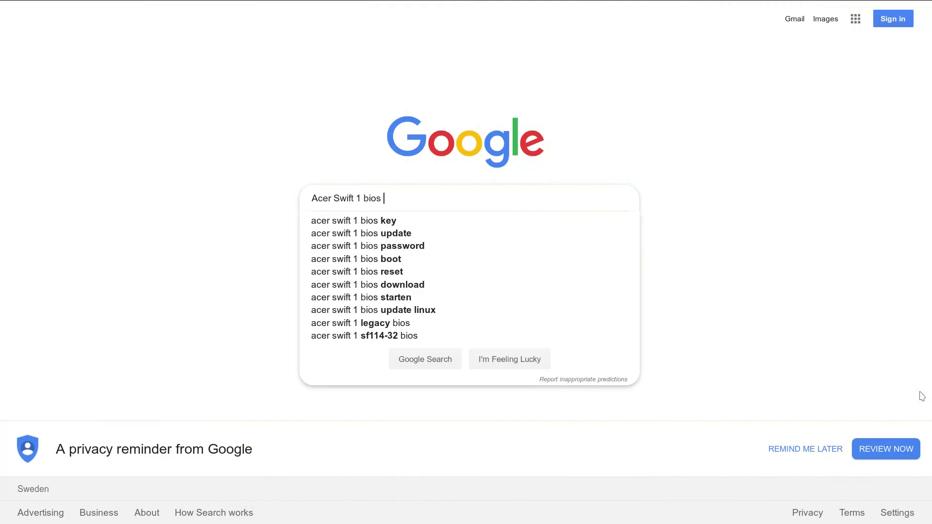
{"action": "key", "text": "Down"}
{"action": "key", "text": "Return"}
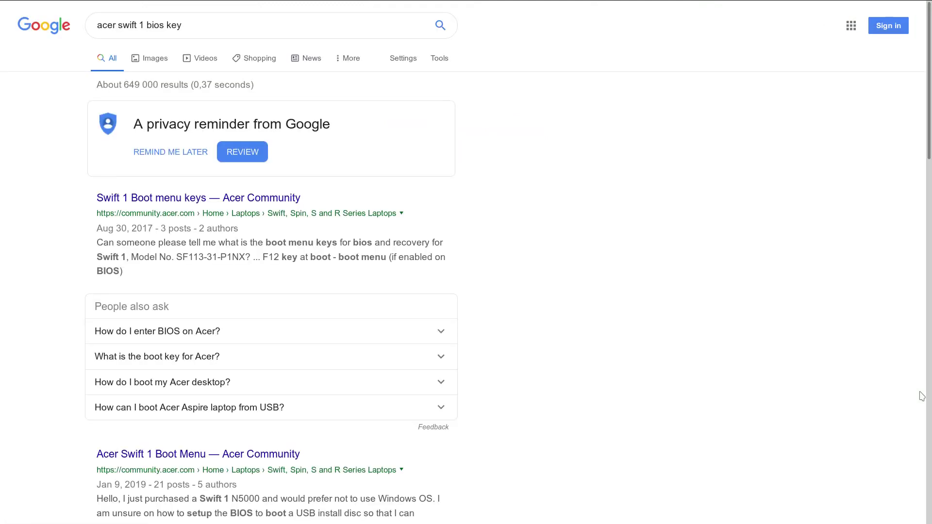
{"action": "left_click", "coordinate": [438, 338]}
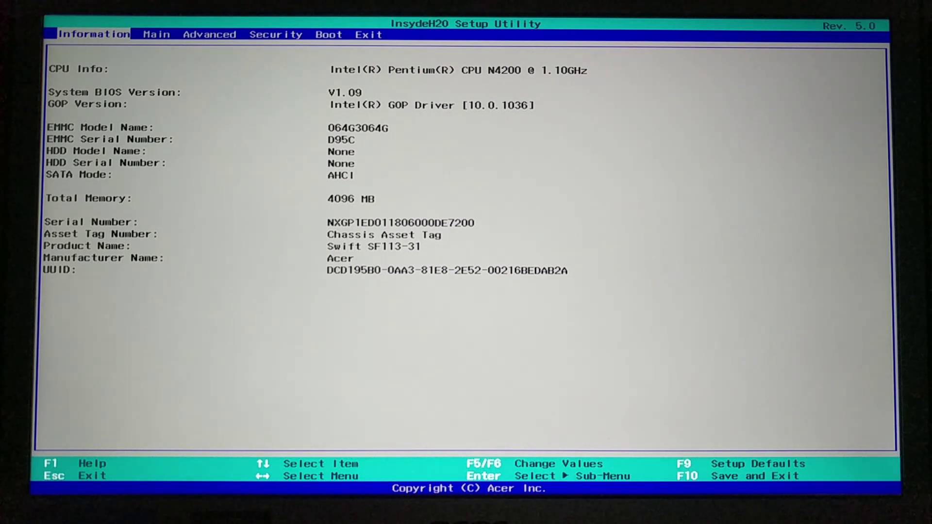
Enter and confirm a new password under Set User Password on the Security tab
{"action": "key", "text": "Right"}
{"action": "key", "text": "Right"}
{"action": "key", "text": "Right"}
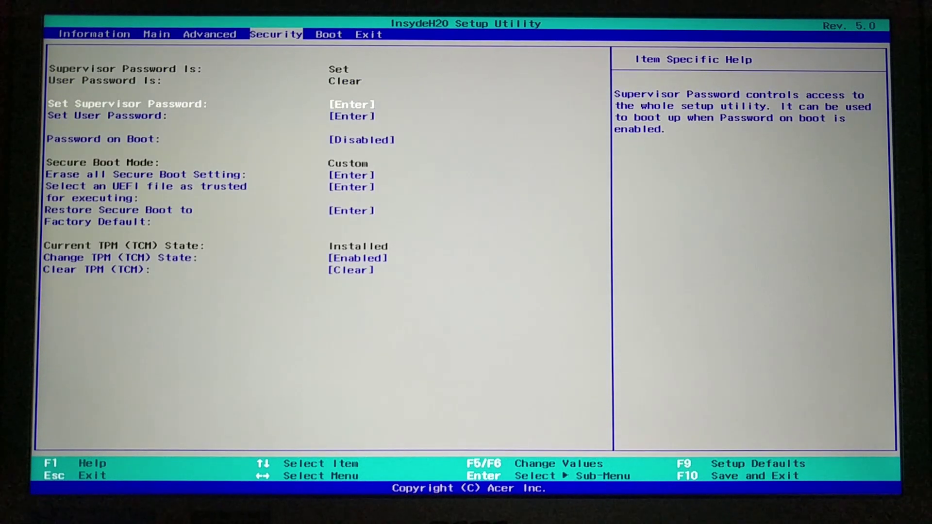
{"action": "key", "text": "Down"}
{"action": "key", "text": "Return"}
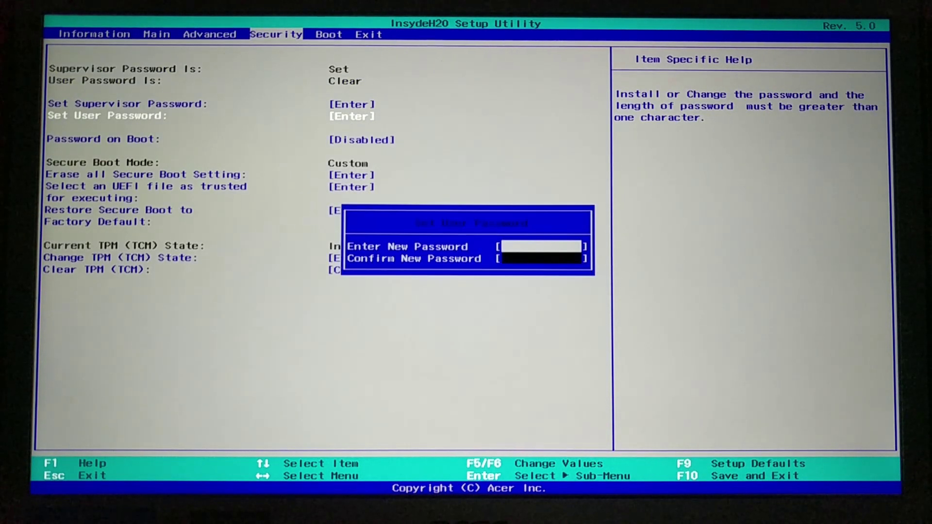
{"action": "type", "text": "**"}
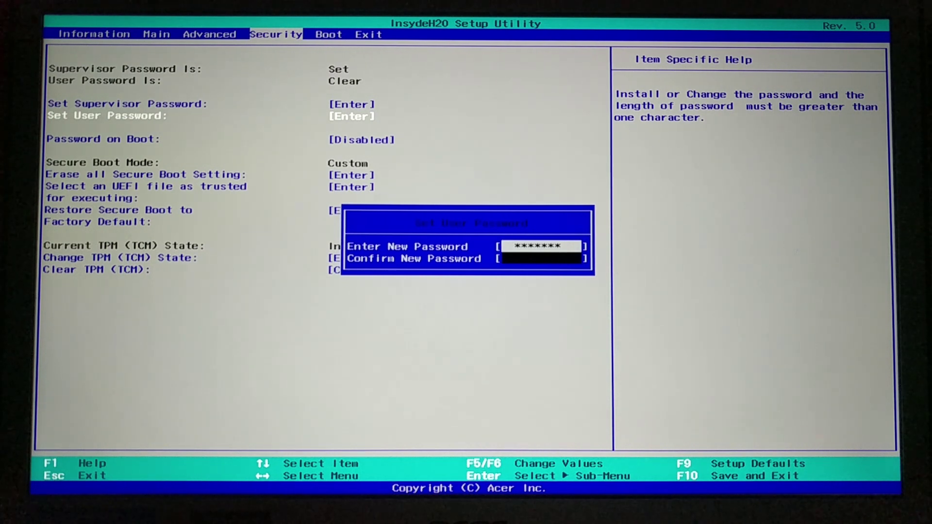
{"action": "key", "text": "Return"}
{"action": "type", "text": "*******"}
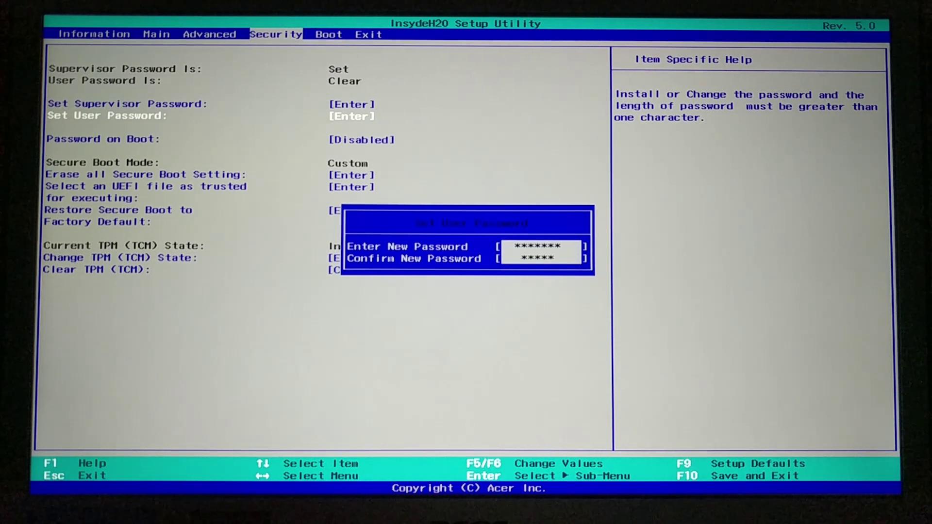
{"action": "key", "text": "Return"}
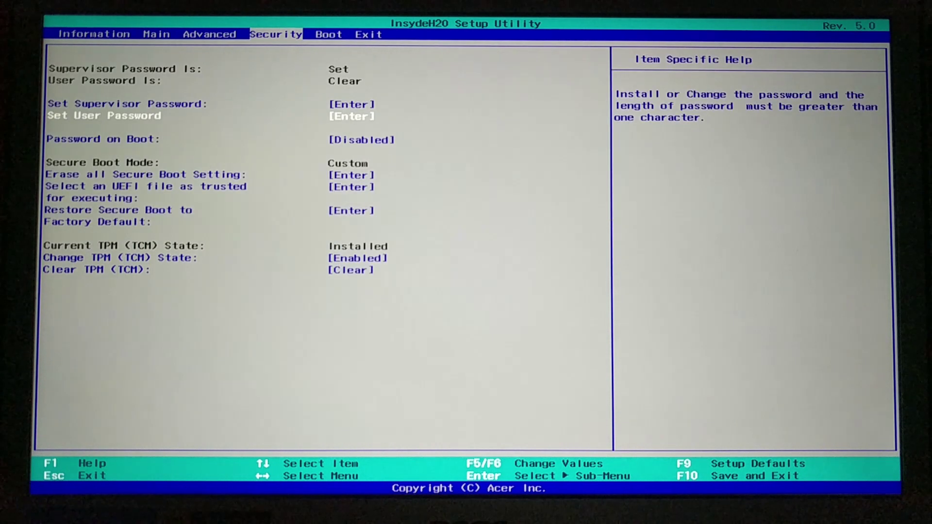
Set Secure Boot to Disabled on the Boot tab and select the USB HDD entry
{"action": "key", "text": "Right"}
{"action": "key", "text": "Return"}
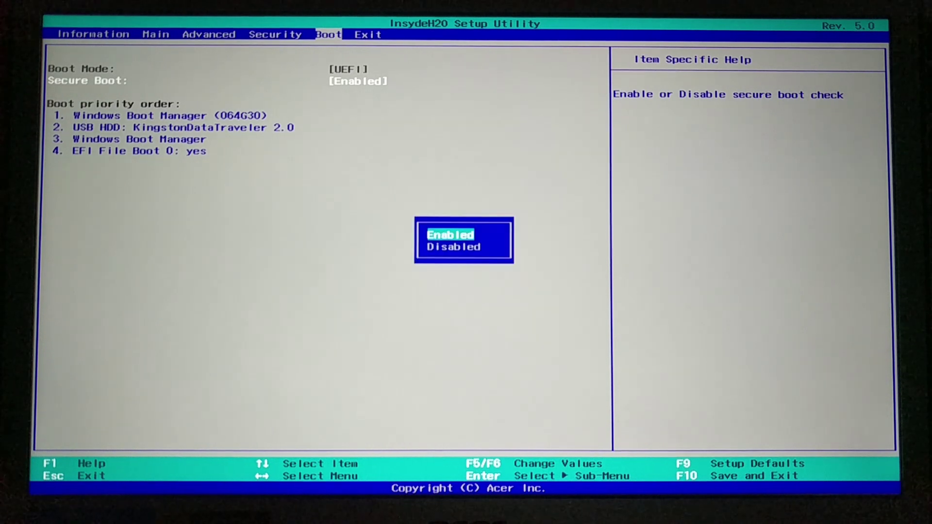
{"action": "key", "text": "Down"}
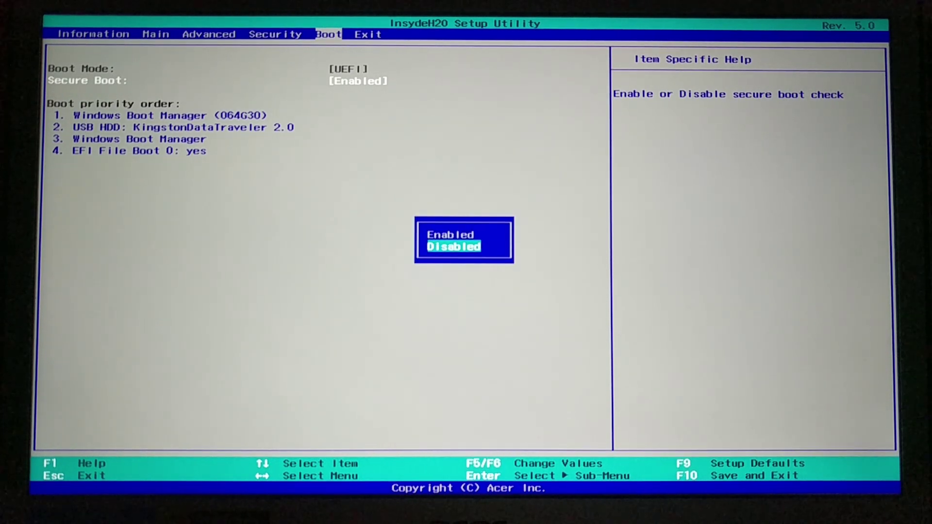
{"action": "key", "text": "Return"}
{"action": "key", "text": "Down"}
{"action": "key", "text": "Down"}
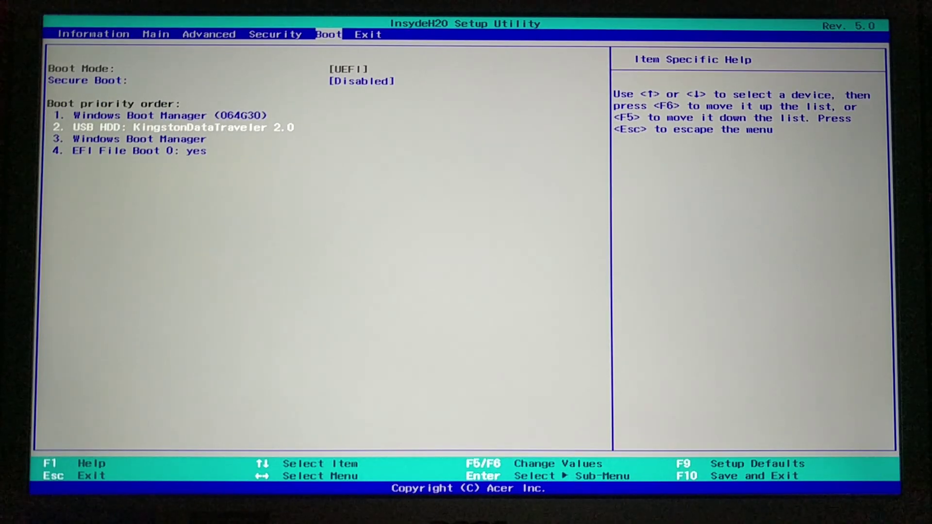
Raise USB HDD to first boot priority, then choose Exit Saving Changes and confirm
{"action": "key", "text": "F6"}
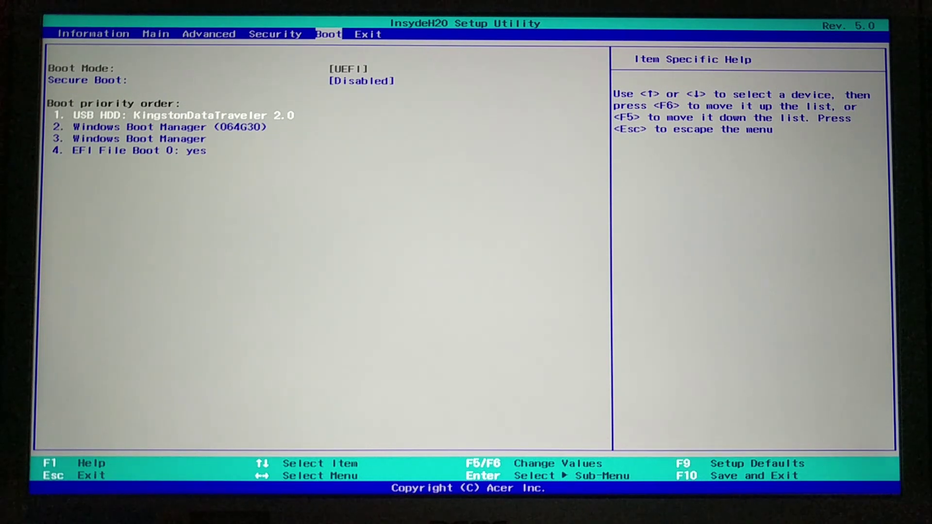
{"action": "key", "text": "Right"}
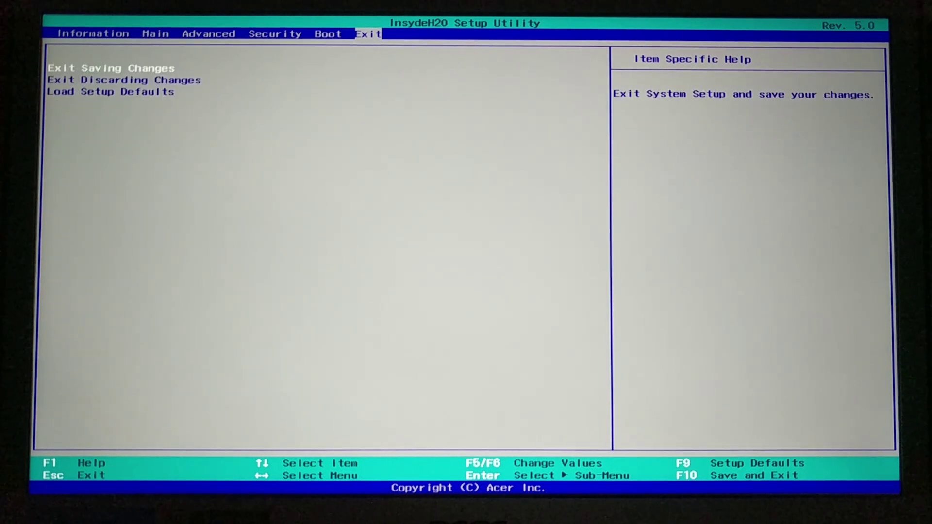
{"action": "key", "text": "Return"}
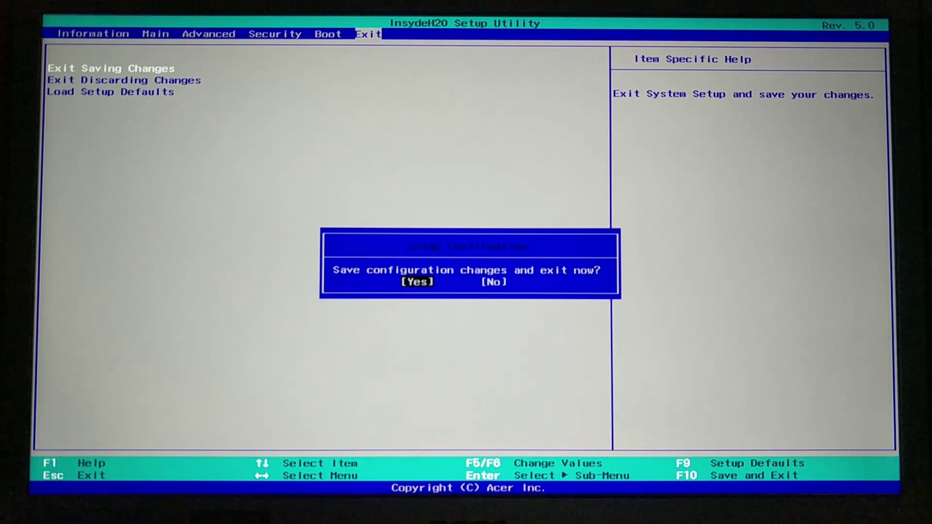
{"action": "key", "text": "Return"}
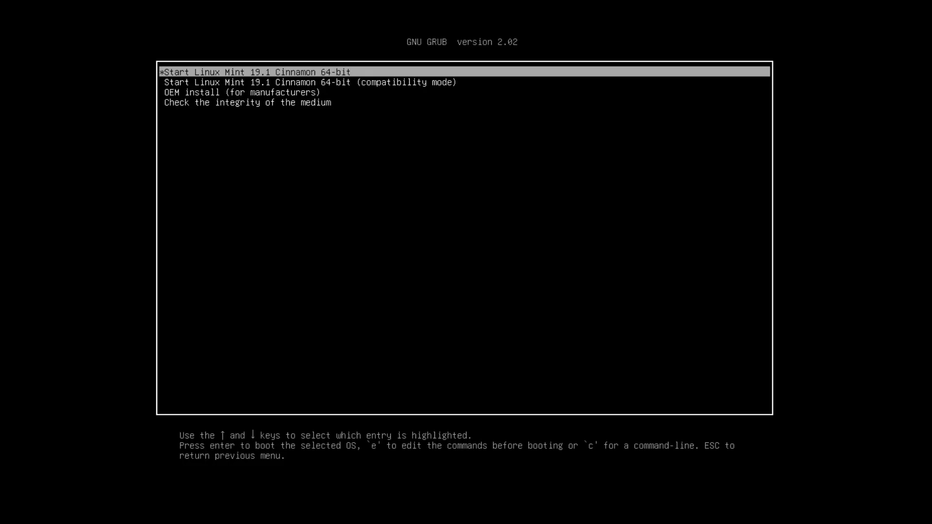
Boot the standard Linux Mint 19.1 Cinnamon entry and close the installer window
{"action": "key", "text": "Down"}
{"action": "key", "text": "Up"}
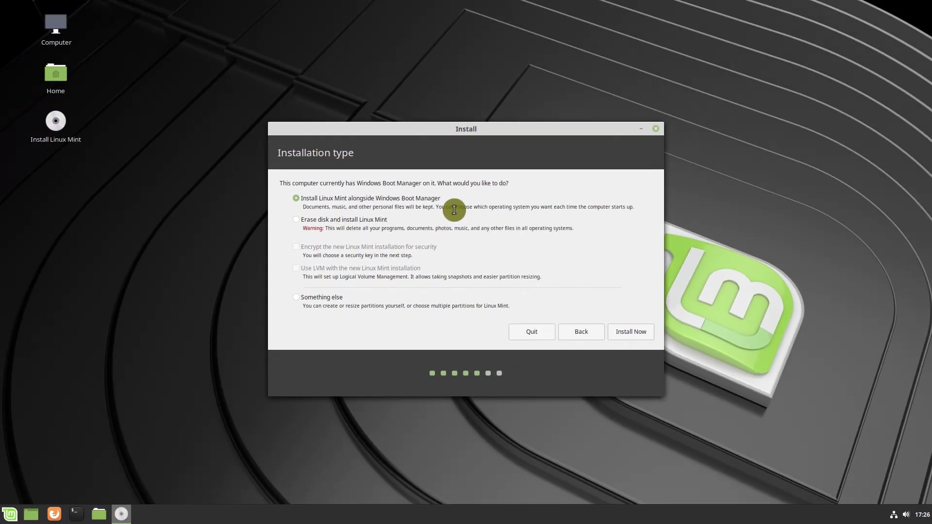
{"action": "key", "text": "alt+F4"}
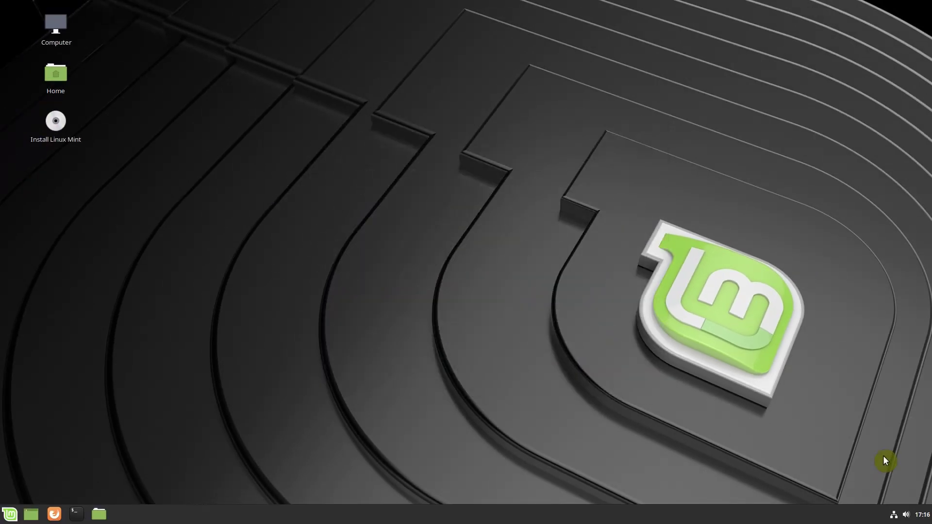
Search the Mint menu for 'gparted' and launch GParted
{"action": "left_click", "coordinate": [9, 517]}
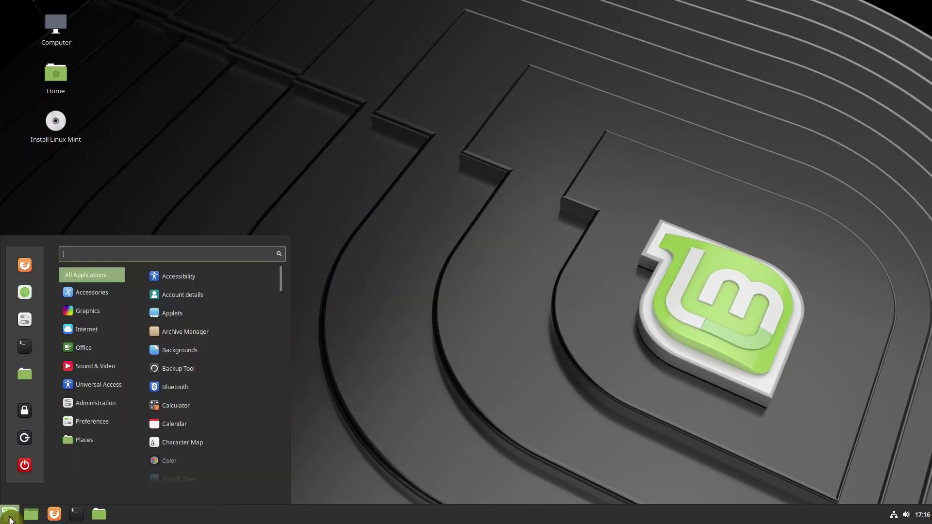
{"action": "type", "text": "gparted"}
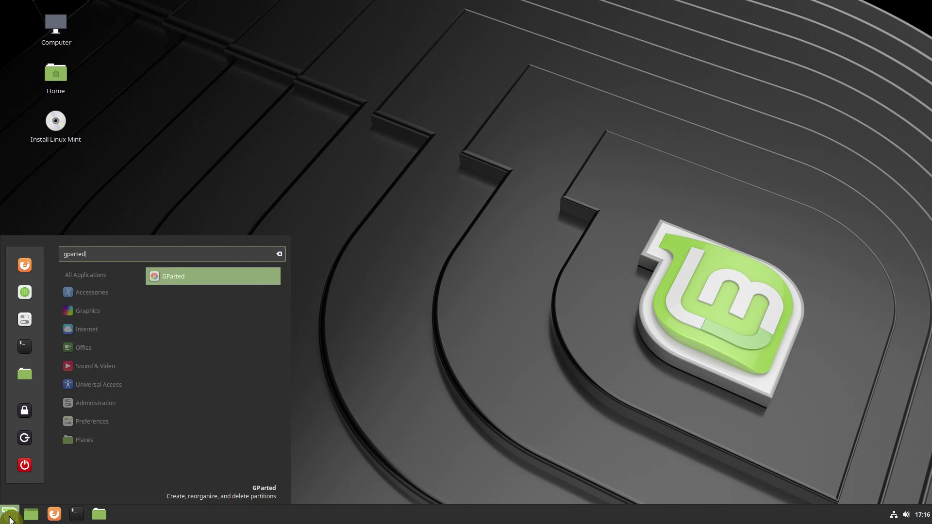
{"action": "key", "text": "Return"}
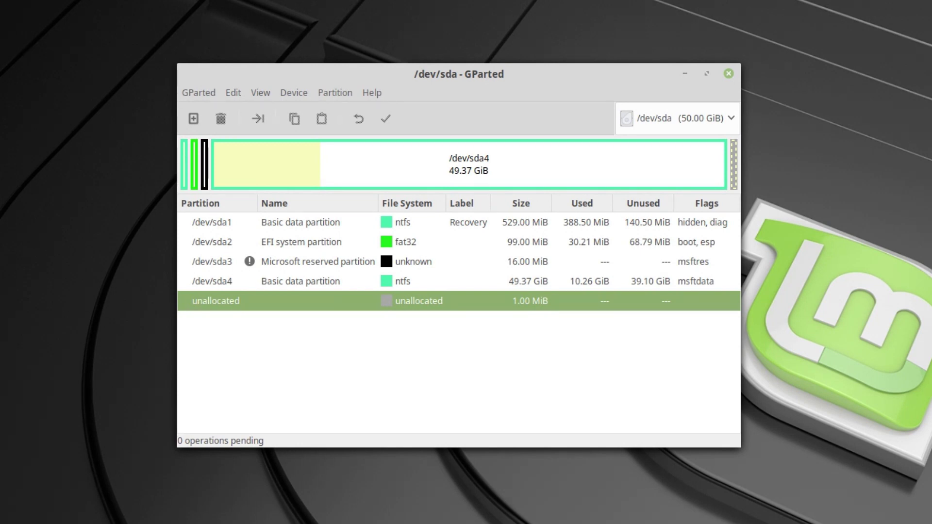
Keep /dev/sda shown, select the /dev/sda4 partition, and open the Partition menu
{"action": "left_click", "coordinate": [708, 121]}
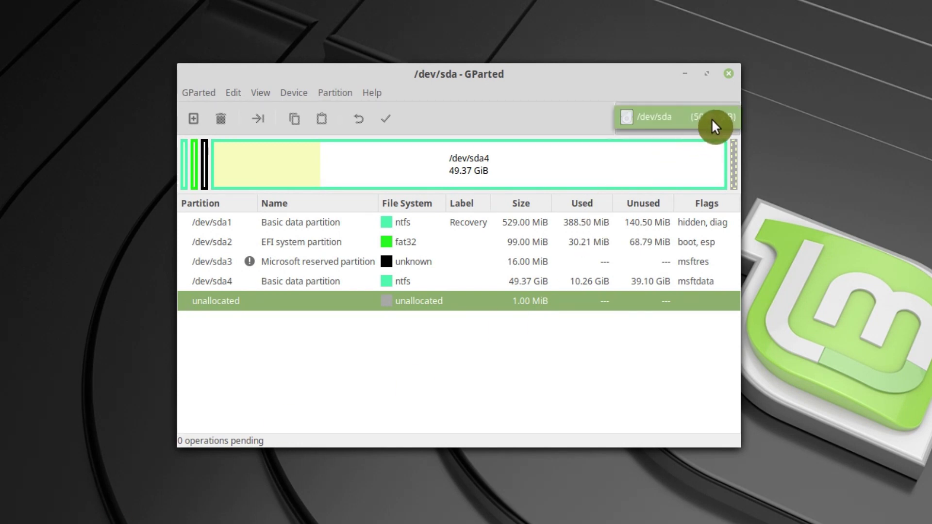
{"action": "left_click", "coordinate": [706, 120]}
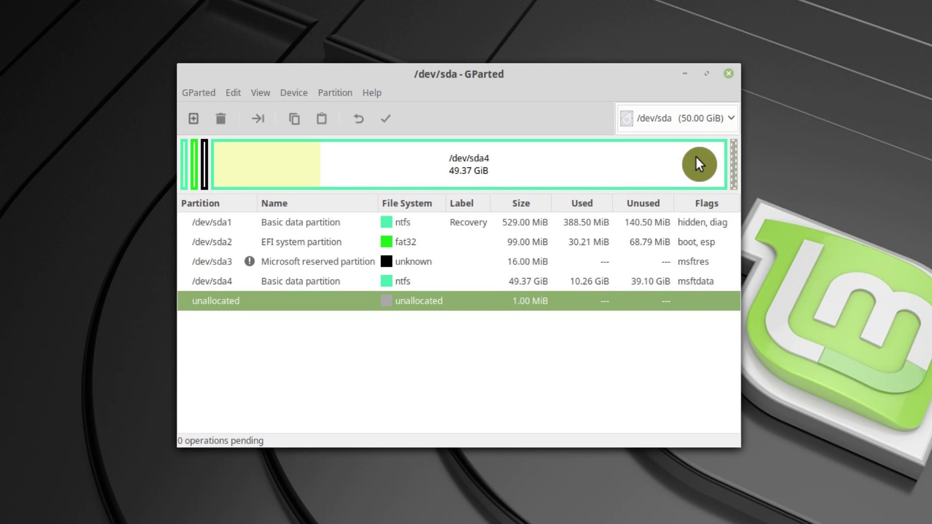
{"action": "left_click", "coordinate": [419, 226]}
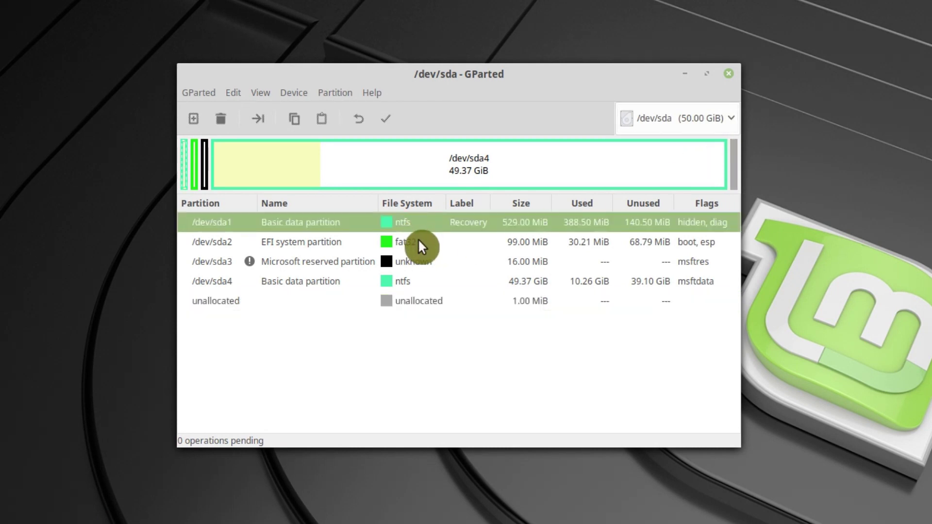
{"action": "left_click", "coordinate": [420, 243]}
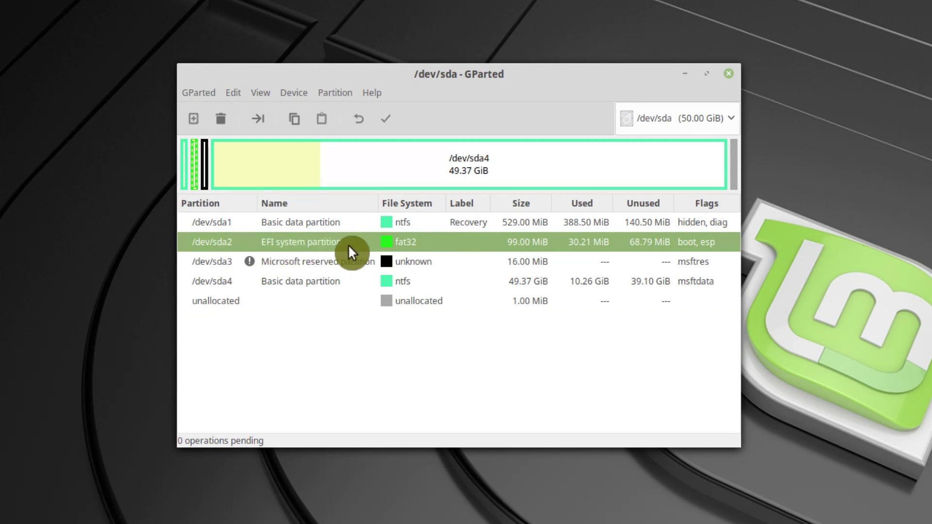
{"action": "left_click", "coordinate": [424, 284]}
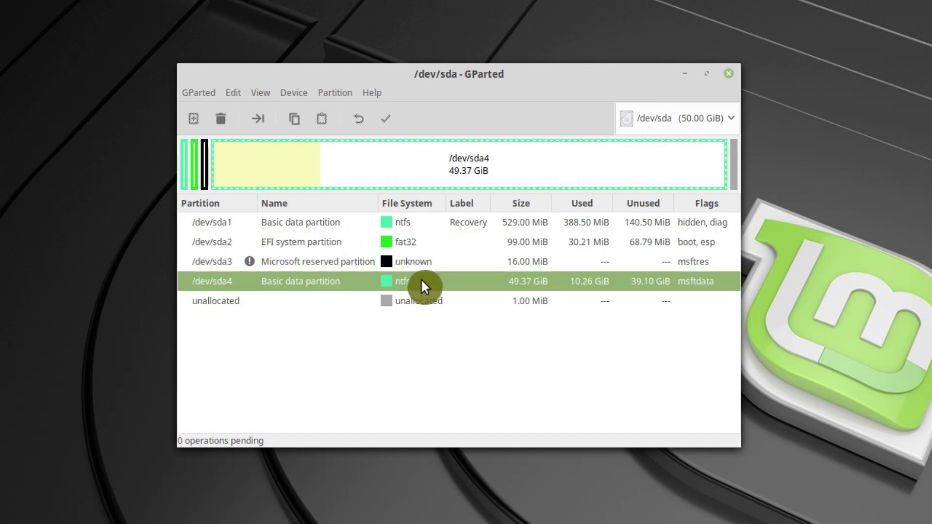
{"action": "left_click", "coordinate": [330, 93]}
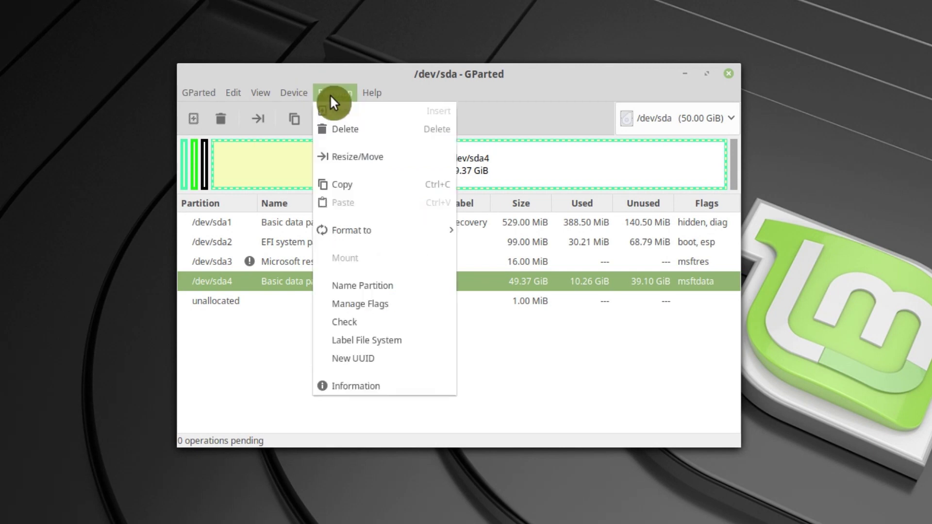
Open Resize/Move for /dev/sda4 and set its new size to 30000 MiB
{"action": "left_click", "coordinate": [384, 161]}
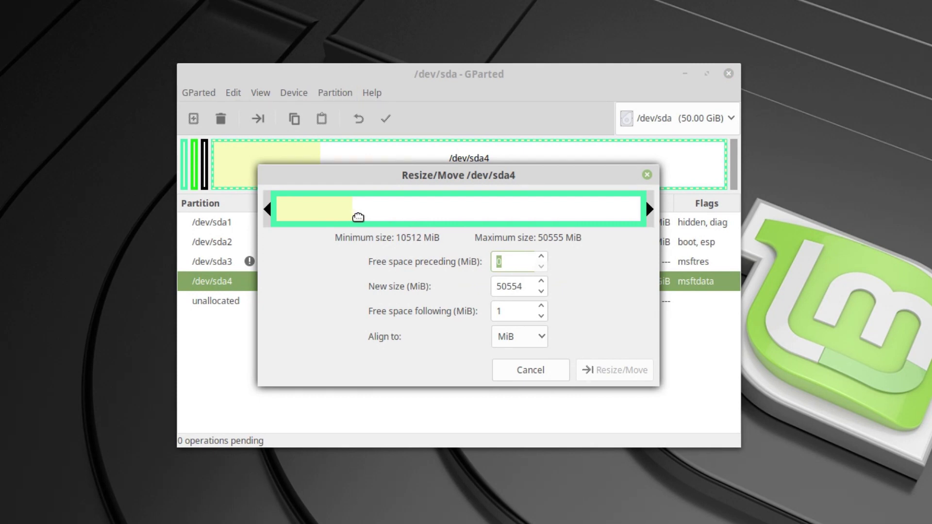
{"action": "left_click", "coordinate": [625, 256]}
{"action": "mouse_move", "coordinate": [650, 209]}
{"action": "left_mouse_down"}
{"action": "mouse_move", "coordinate": [378, 208]}
{"action": "mouse_move", "coordinate": [660, 208]}
{"action": "left_mouse_up"}
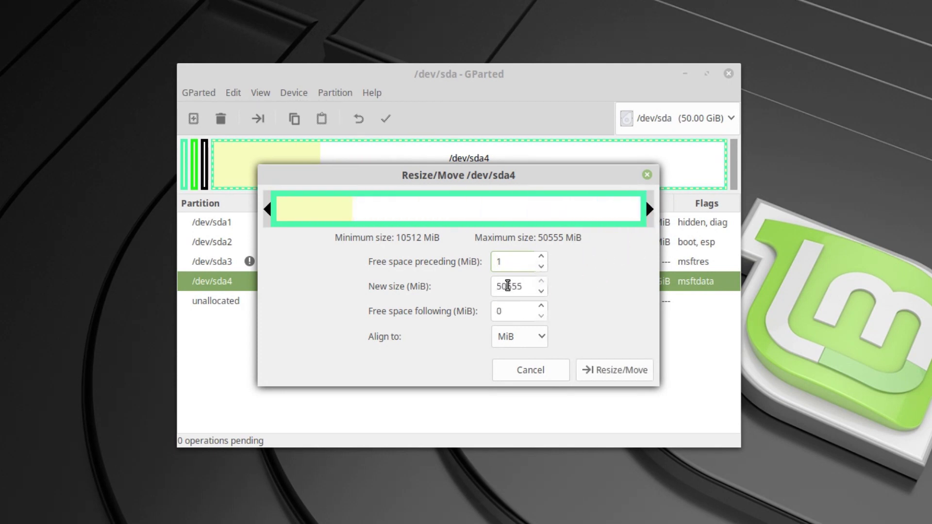
{"action": "double_click", "coordinate": [508, 286]}
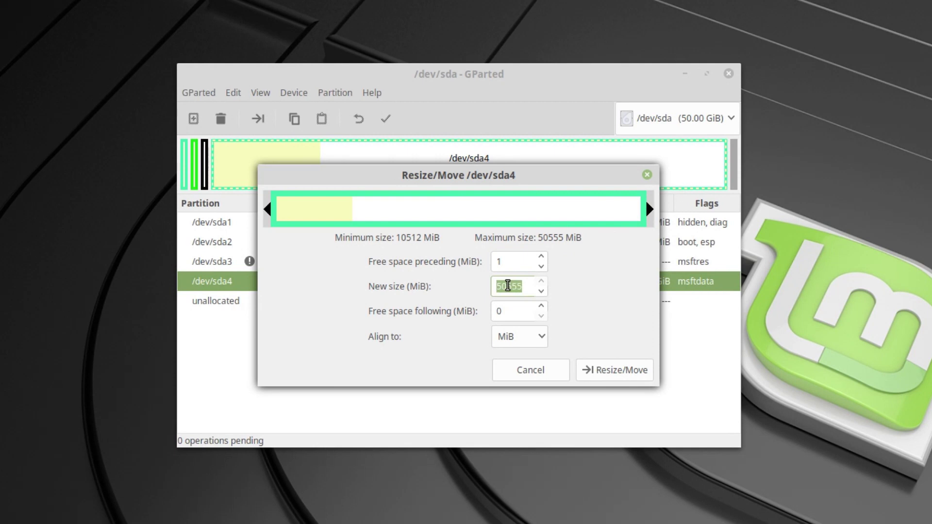
{"action": "type", "text": "30000"}
{"action": "left_click", "coordinate": [518, 312]}
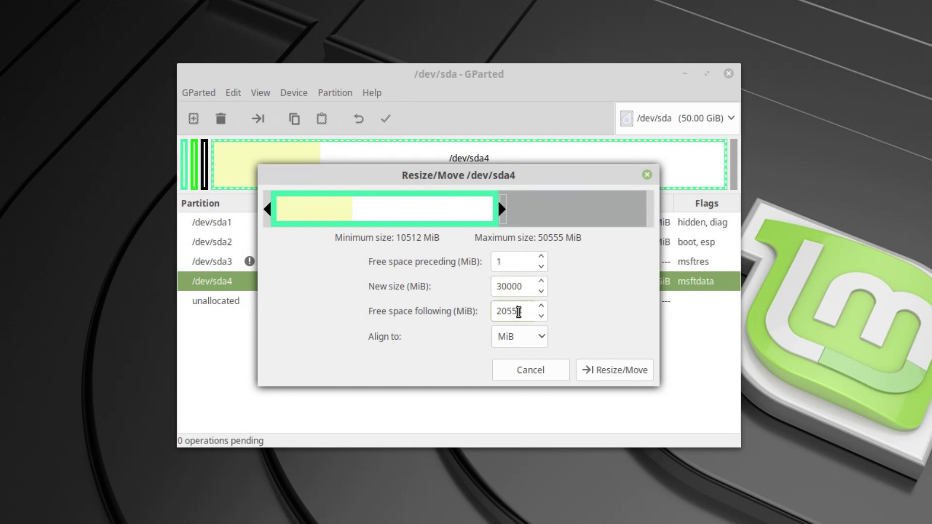
Change the new size of /dev/sda4 to 20000 MiB and confirm the resize
{"action": "left_click", "coordinate": [496, 285]}
{"action": "type", "text": "4"}
{"action": "key", "text": "Left"}
{"action": "key", "text": "Delete"}
{"action": "type", "text": "2"}
{"action": "key", "text": "Delete"}
{"action": "type", "text": "5"}
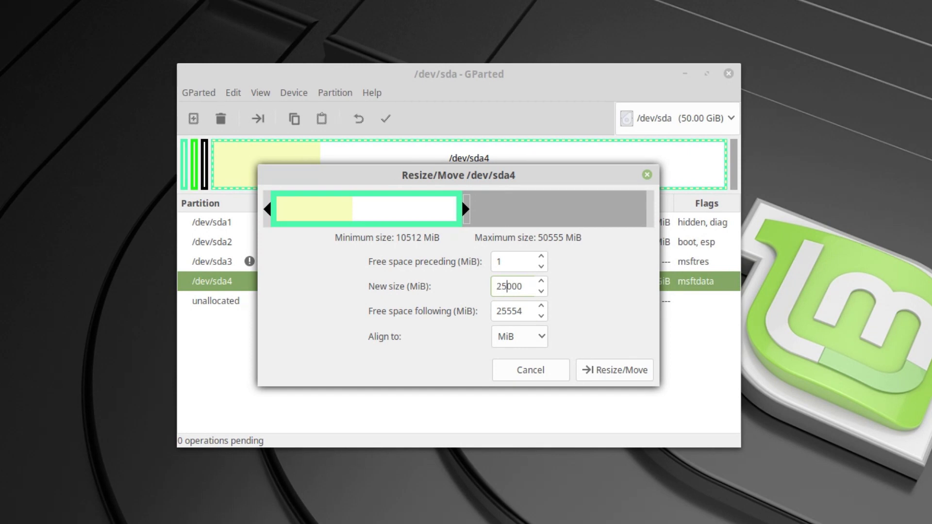
{"action": "key", "text": "BackSpace"}
{"action": "type", "text": "0"}
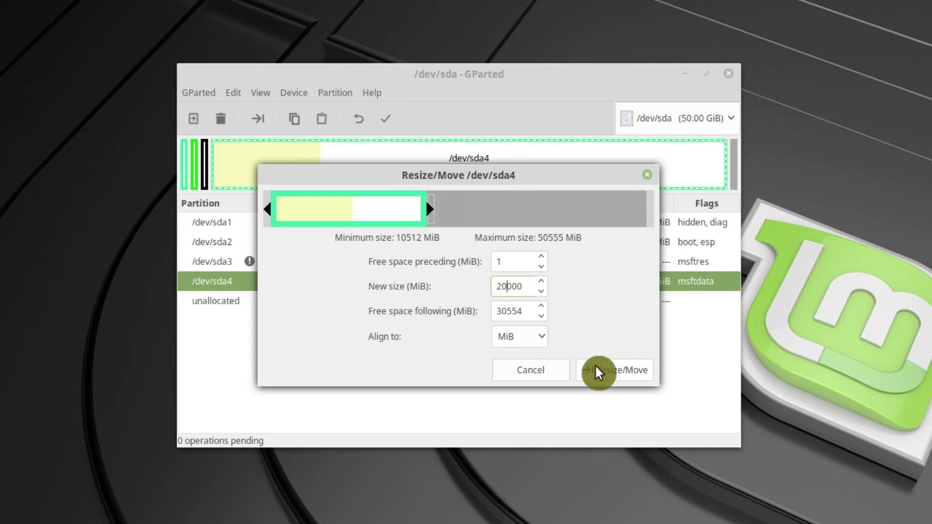
{"action": "left_click", "coordinate": [596, 366]}
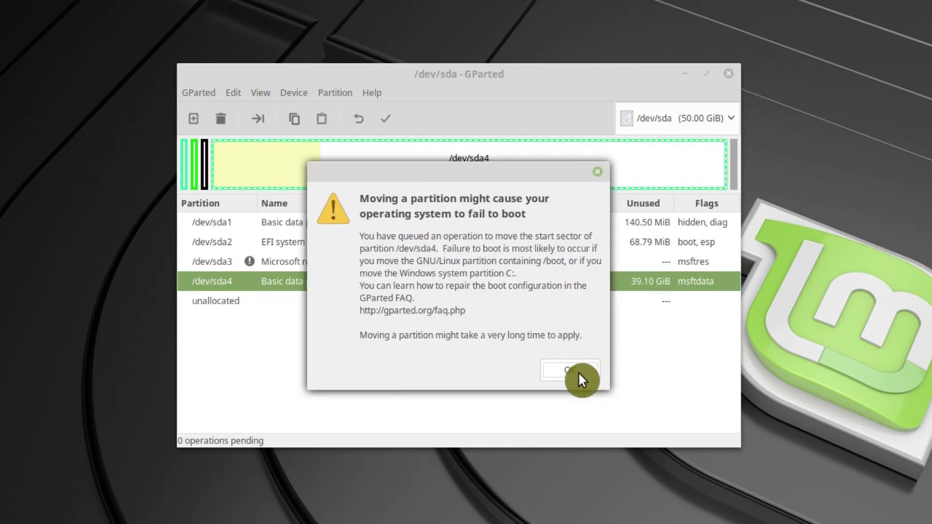
Acknowledge the boot warning to queue the shrink, then select the 29.84 GiB unallocated space
{"action": "left_click", "coordinate": [578, 372]}
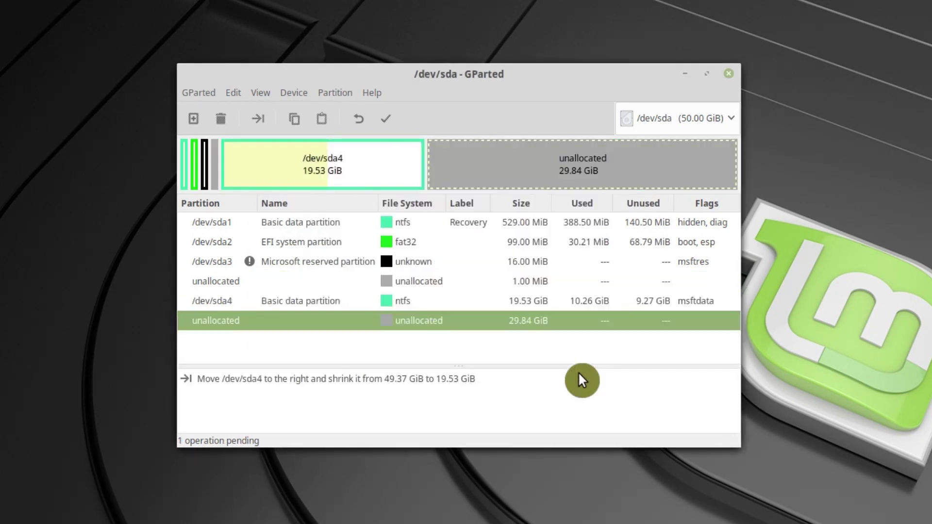
{"action": "left_click", "coordinate": [282, 282]}
{"action": "left_click", "coordinate": [292, 304]}
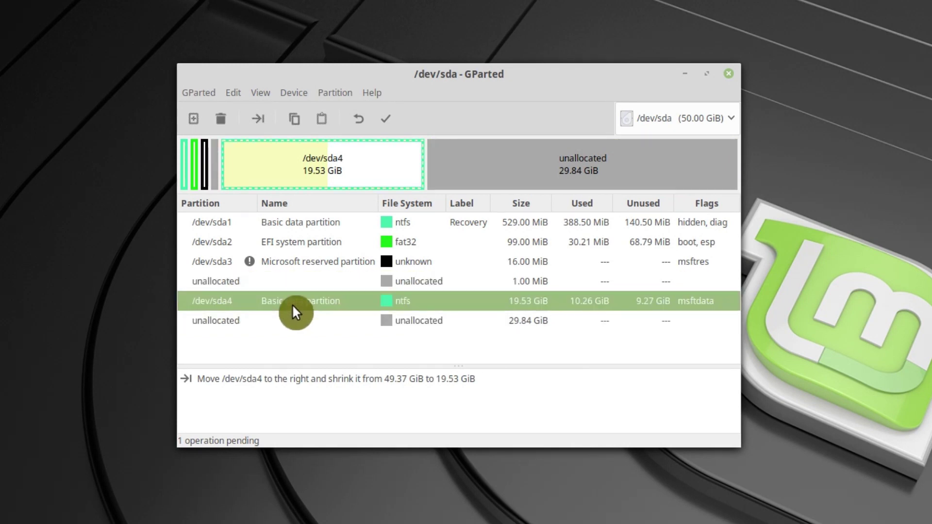
{"action": "left_click", "coordinate": [293, 319]}
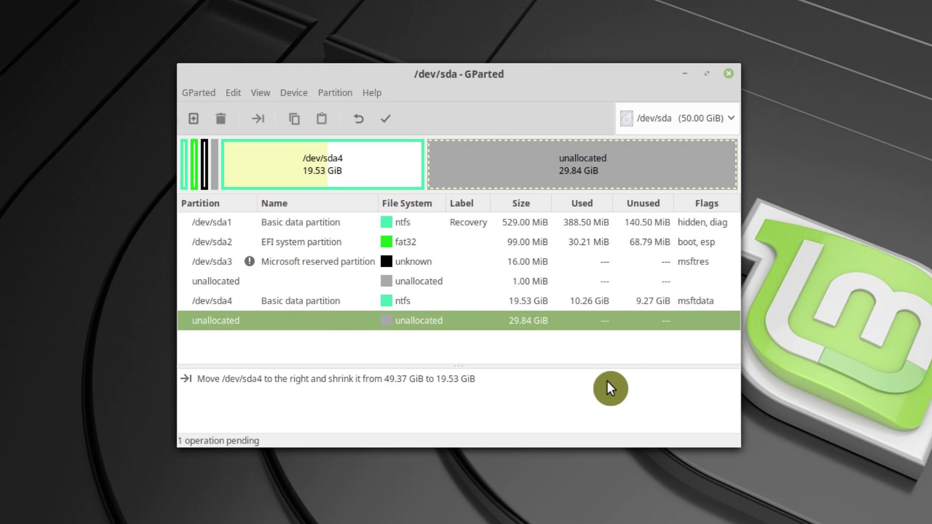
Apply the pending shrink of /dev/sda4 and close the finished progress window
{"action": "left_click", "coordinate": [387, 122]}
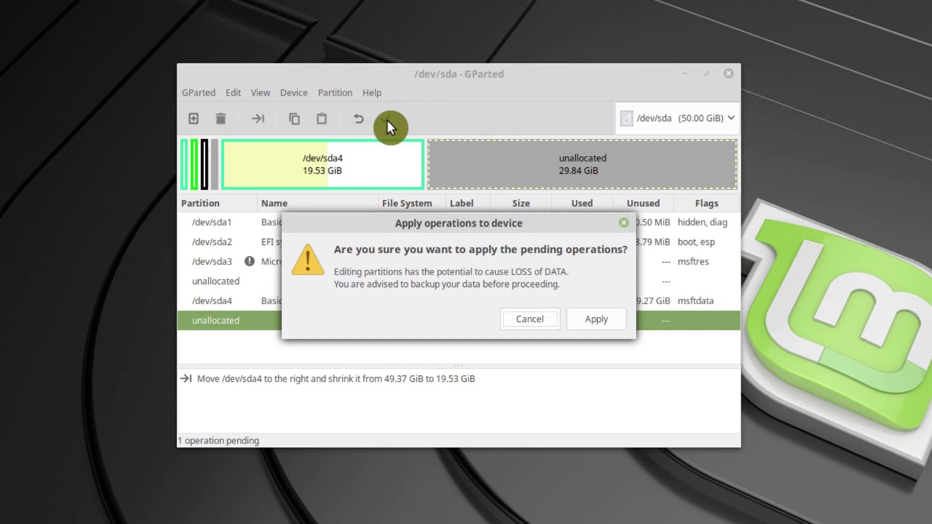
{"action": "left_click", "coordinate": [605, 322]}
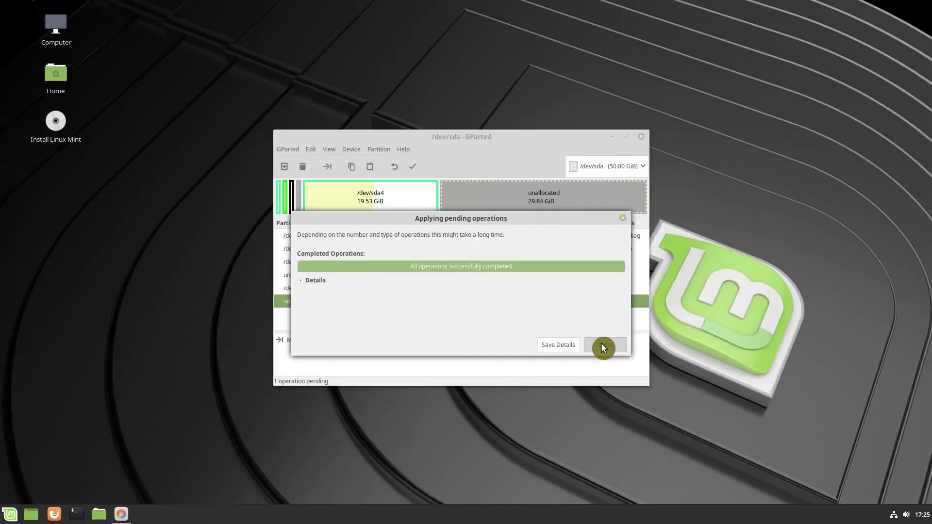
{"action": "left_click", "coordinate": [675, 386]}
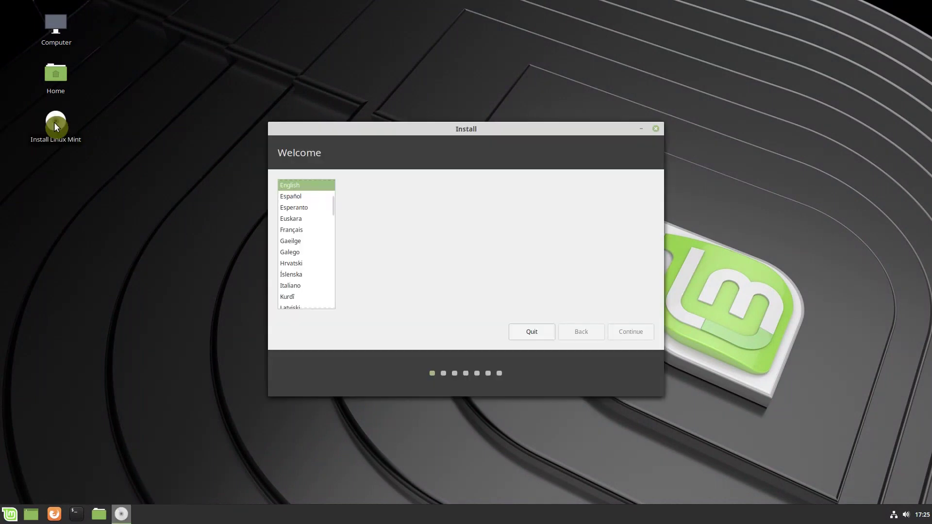
Keep the English (US) keyboard, continue past preparation, and choose the Something else installation type
{"action": "left_click", "coordinate": [636, 333]}
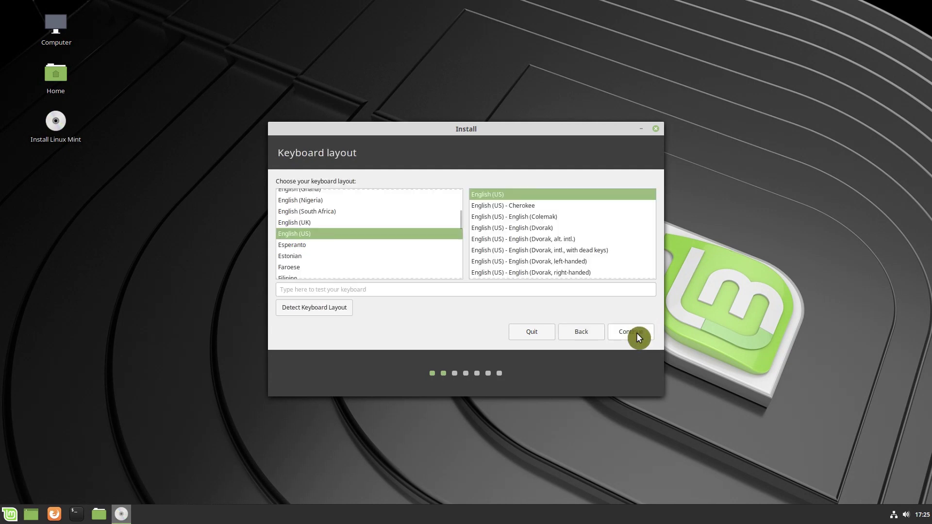
{"action": "left_click", "coordinate": [637, 332]}
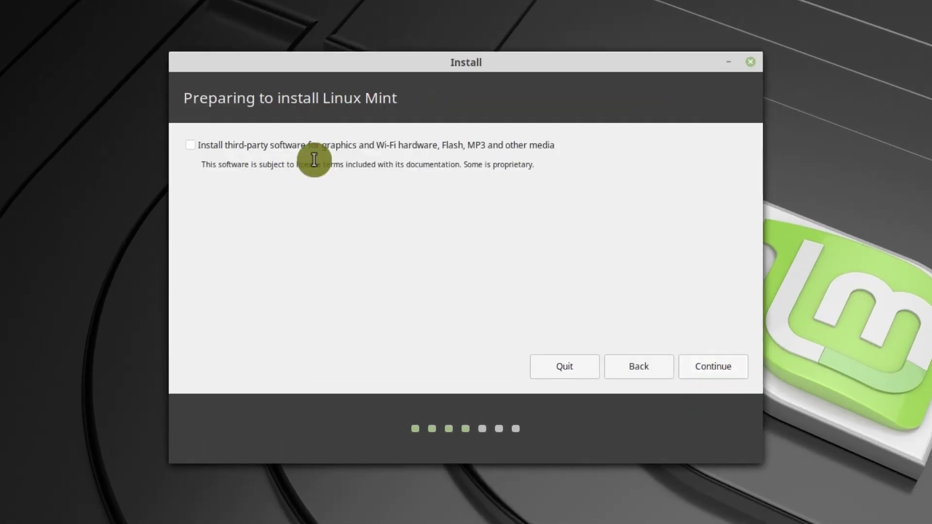
{"action": "left_click", "coordinate": [709, 366]}
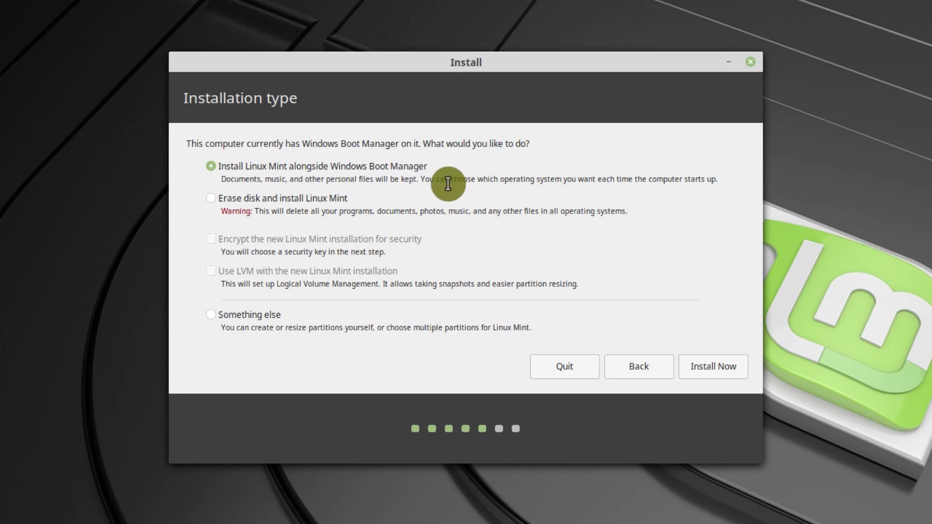
{"action": "left_click", "coordinate": [217, 324]}
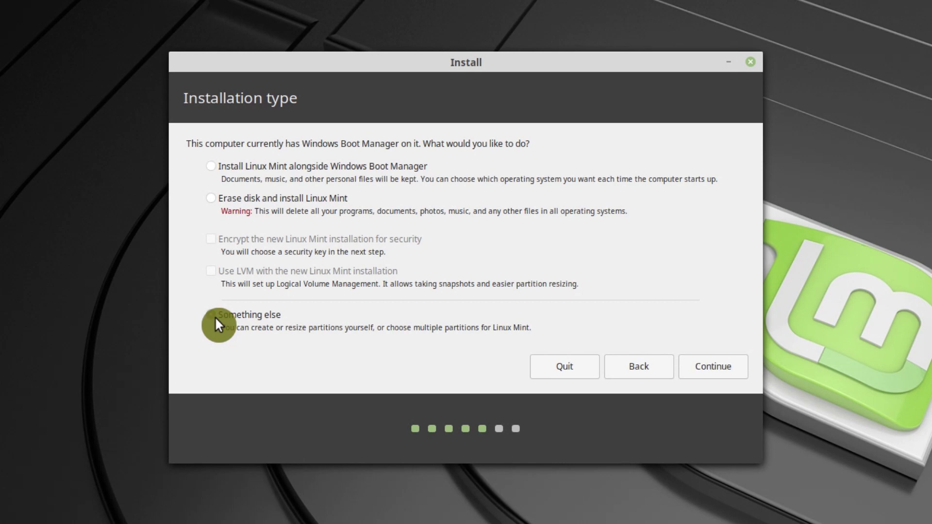
Continue to the partition table and select the 32038 MB free space row
{"action": "left_click", "coordinate": [711, 368]}
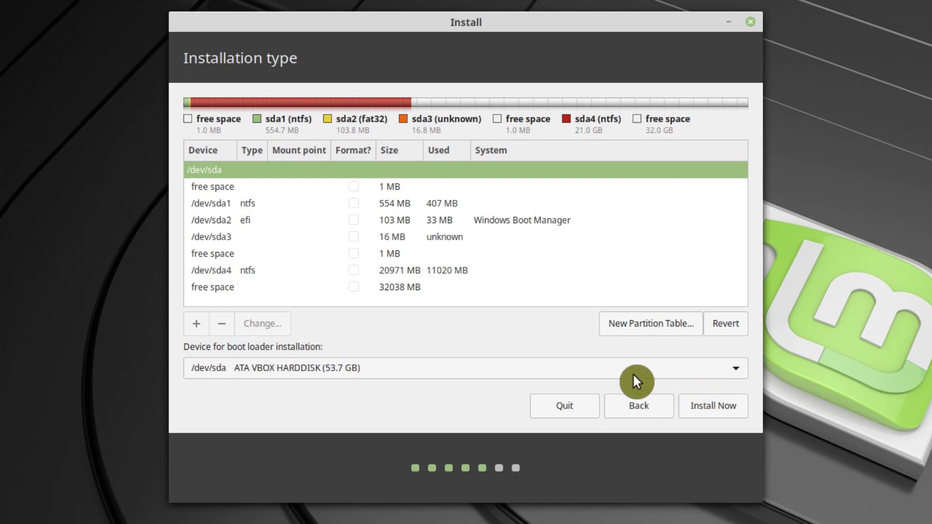
{"action": "left_click", "coordinate": [213, 291]}
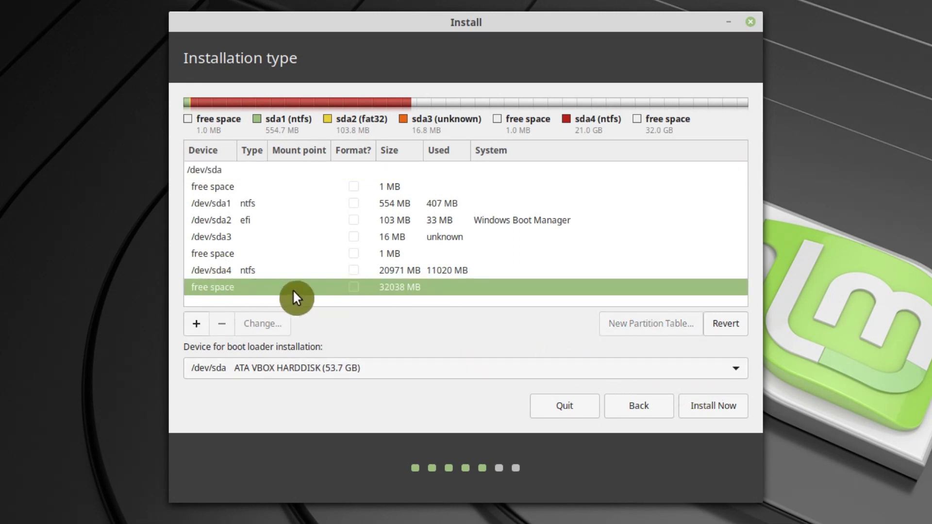
Create a primary ext4 partition in the 32038 MB free space, mounted at /
{"action": "left_click", "coordinate": [198, 325]}
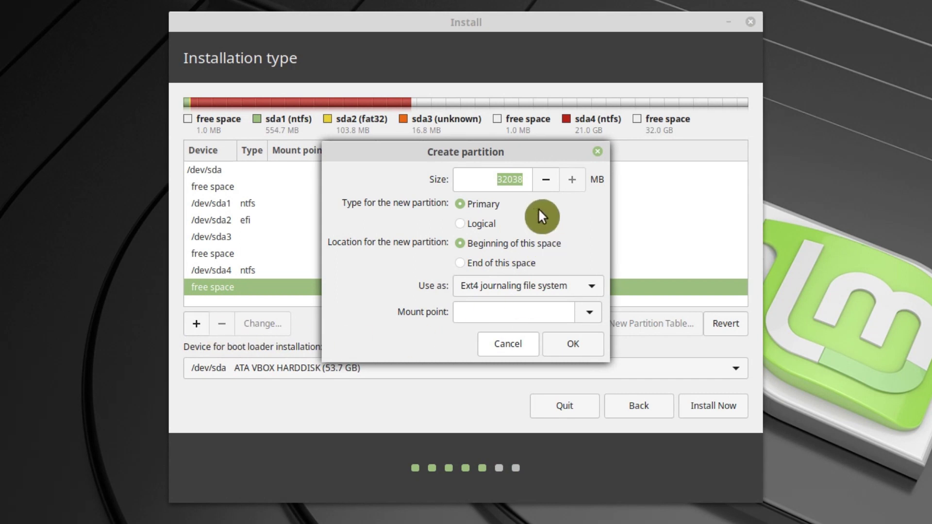
{"action": "left_click", "coordinate": [587, 311]}
{"action": "left_click", "coordinate": [519, 335]}
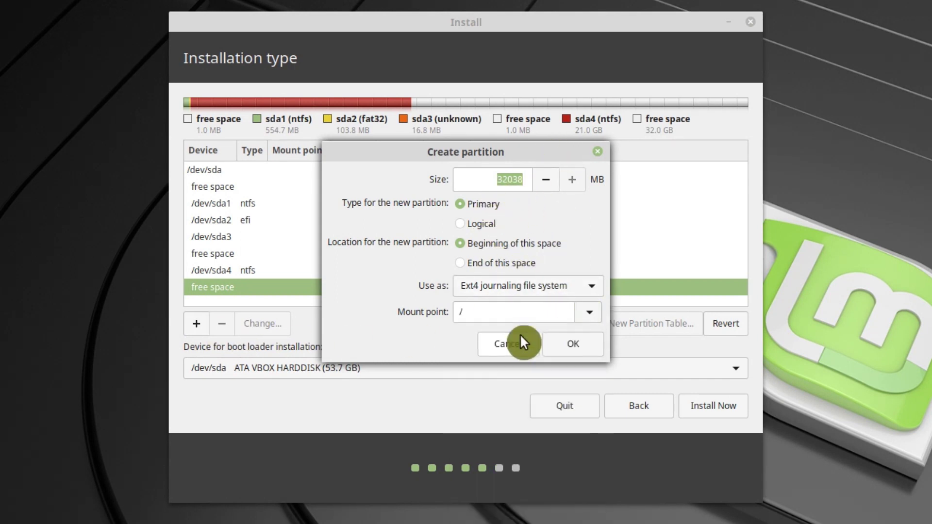
{"action": "left_click", "coordinate": [570, 342]}
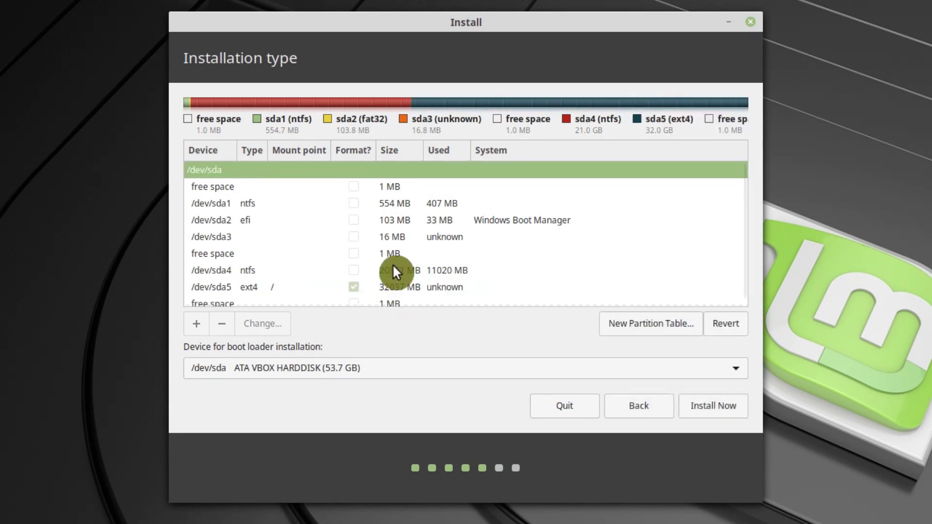
{"action": "scroll", "coordinate": [395, 274], "scroll_direction": "down", "scroll_amount": 1}
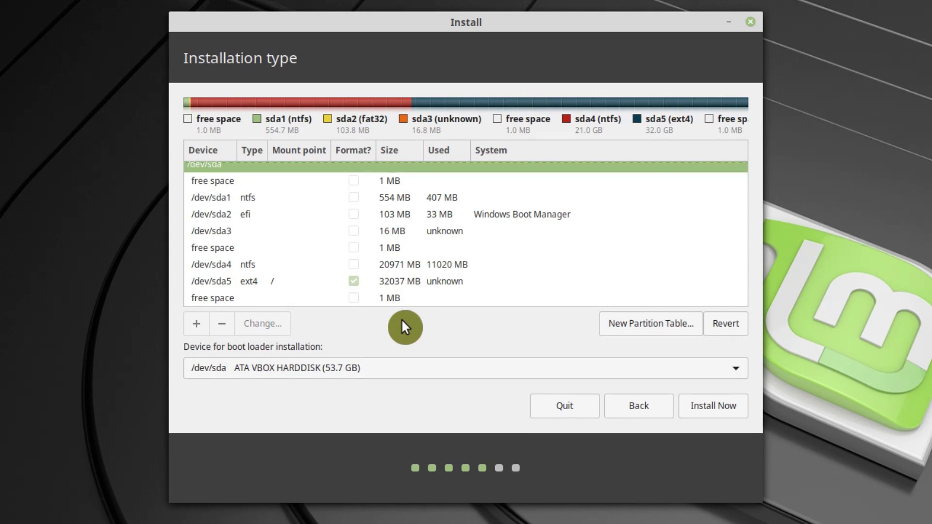
{"action": "left_click", "coordinate": [298, 215]}
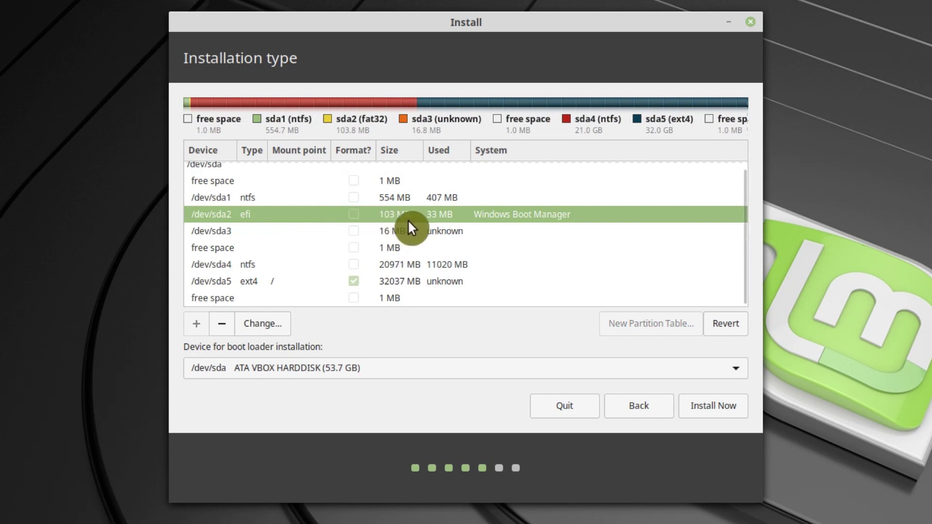
{"action": "right_click", "coordinate": [330, 219]}
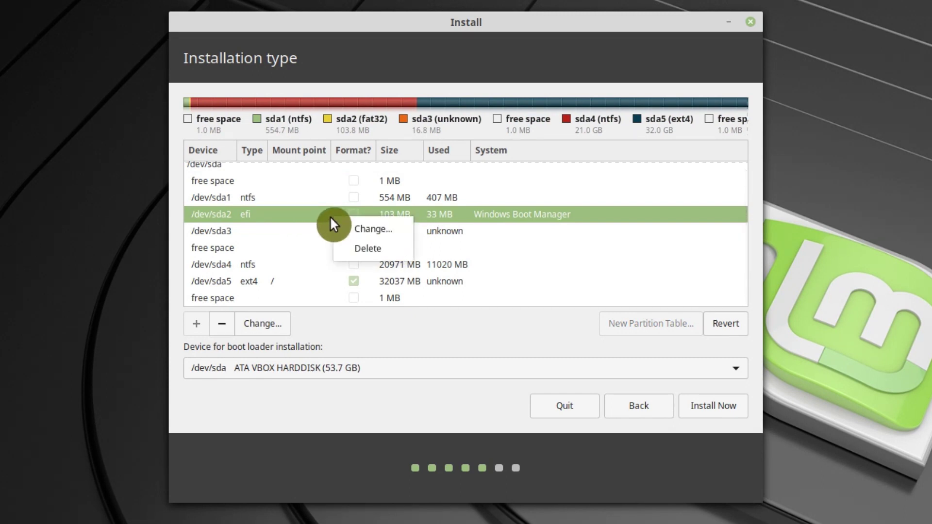
{"action": "left_click", "coordinate": [353, 227]}
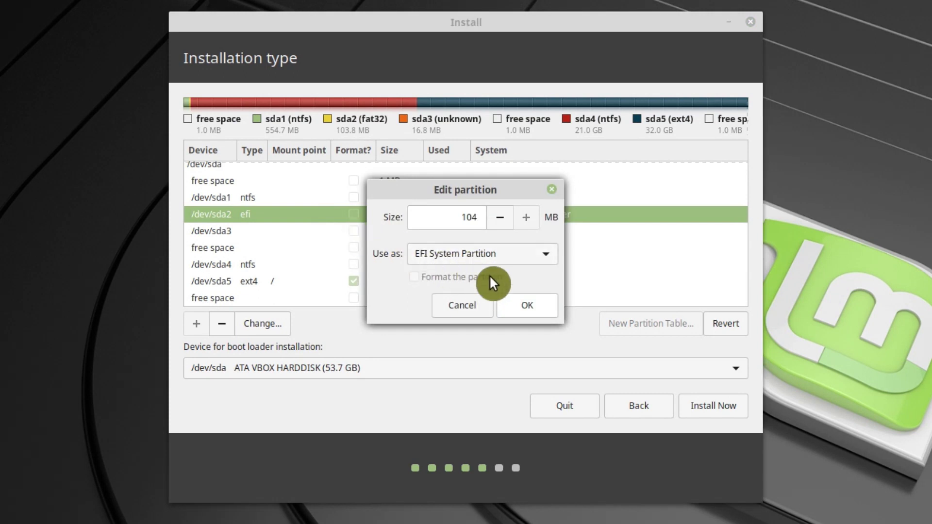
{"action": "left_click", "coordinate": [515, 306]}
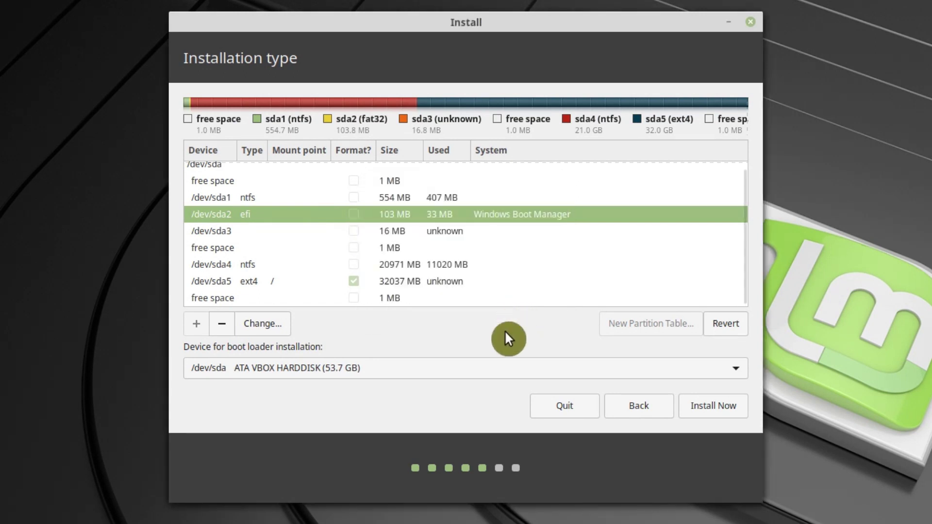
{"action": "left_click", "coordinate": [489, 372]}
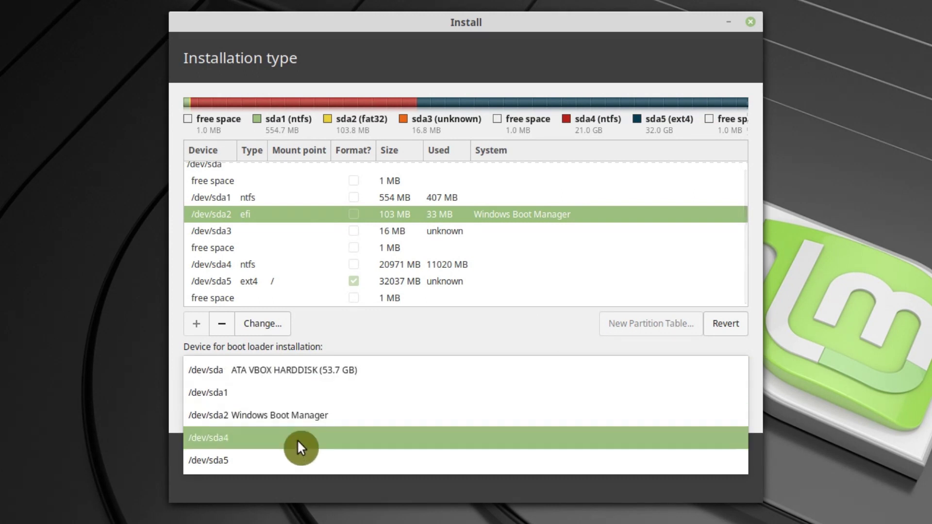
{"action": "left_click", "coordinate": [293, 457]}
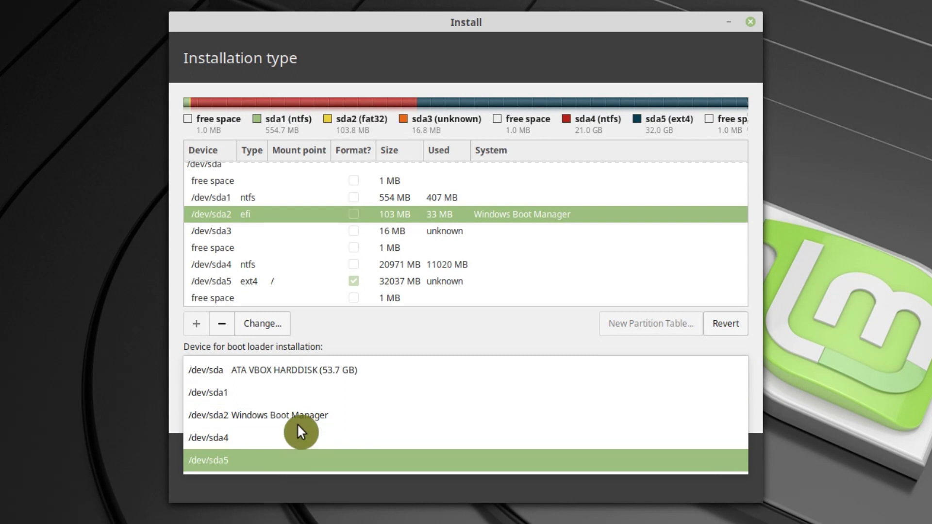
{"action": "left_click", "coordinate": [321, 372]}
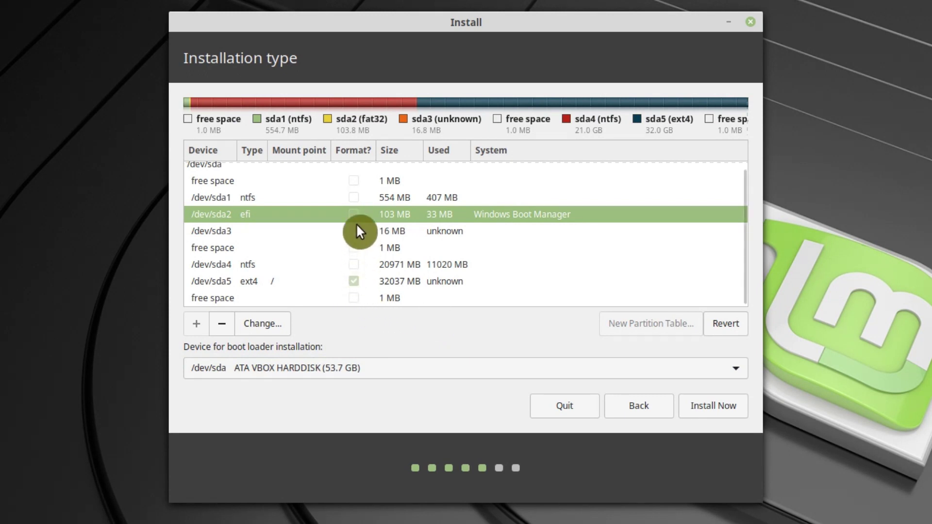
{"action": "left_click", "coordinate": [363, 283]}
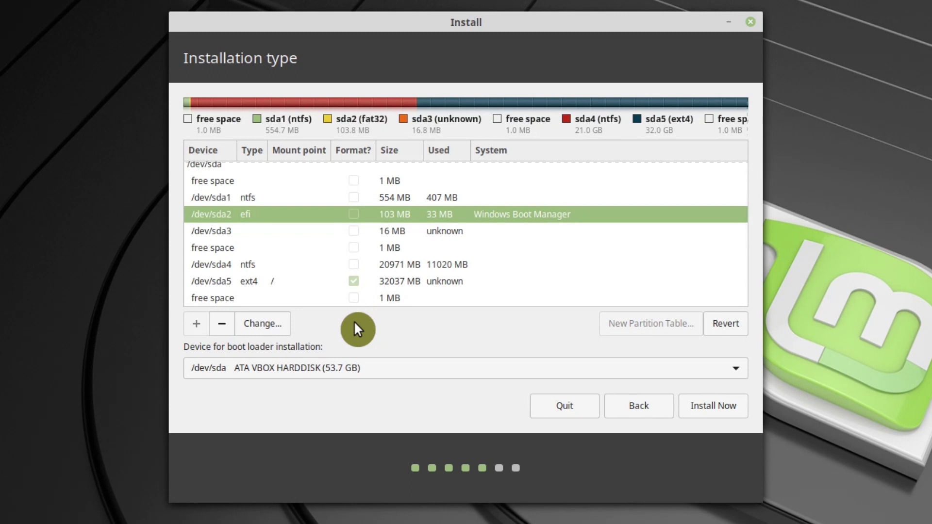
Start installing, confirm writing the partition changes, and accept Stockholm as the location
{"action": "left_click", "coordinate": [710, 406]}
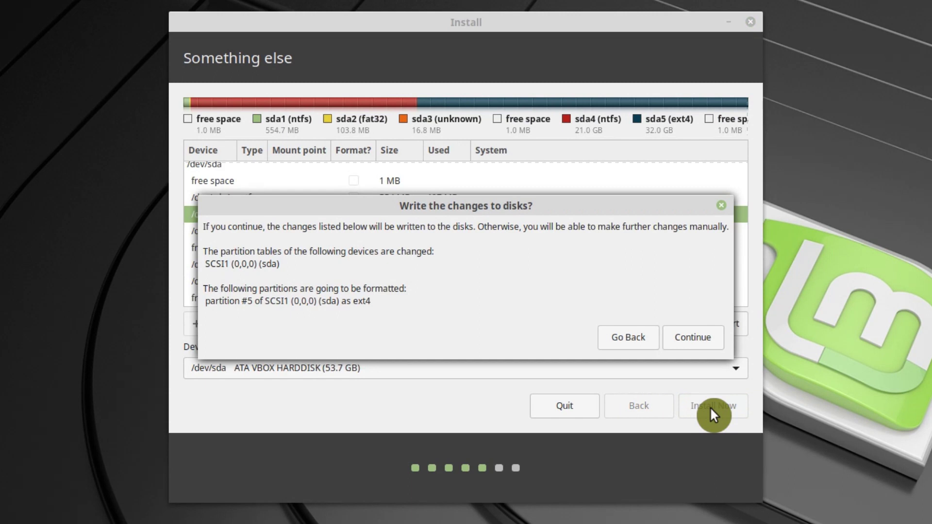
{"action": "left_click", "coordinate": [694, 336]}
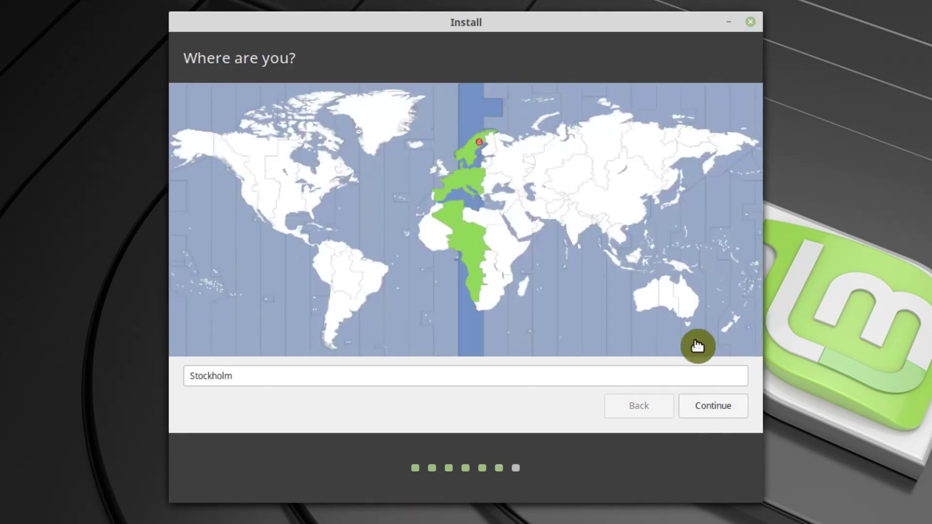
{"action": "left_click", "coordinate": [710, 407]}
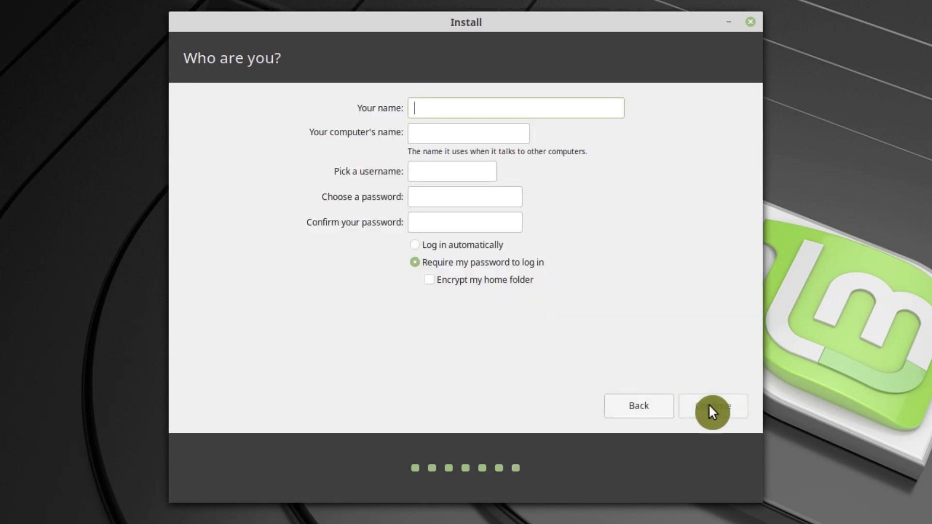
Enter the user's full name, computer name 'mint', a username and password; briefly view the install log
{"action": "type", "text": "Average Linux User"}
{"action": "triple_click", "coordinate": [495, 132]}
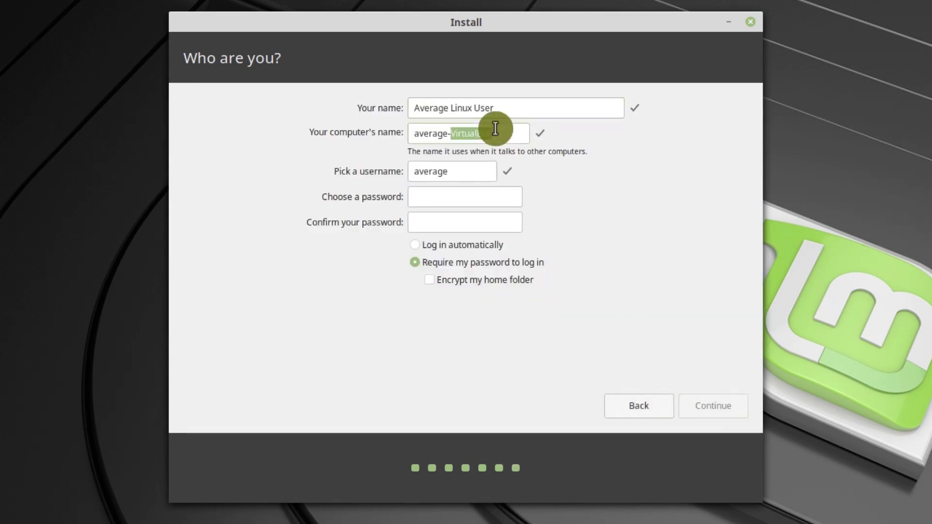
{"action": "type", "text": "mint"}
{"action": "left_click", "coordinate": [475, 167]}
{"action": "double_click", "coordinate": [474, 171]}
{"action": "type", "text": "alu"}
{"action": "left_click", "coordinate": [475, 199]}
{"action": "type", "text": "1234"}
{"action": "left_click", "coordinate": [494, 223]}
{"action": "type", "text": "1234"}
{"action": "left_click", "coordinate": [715, 413]}
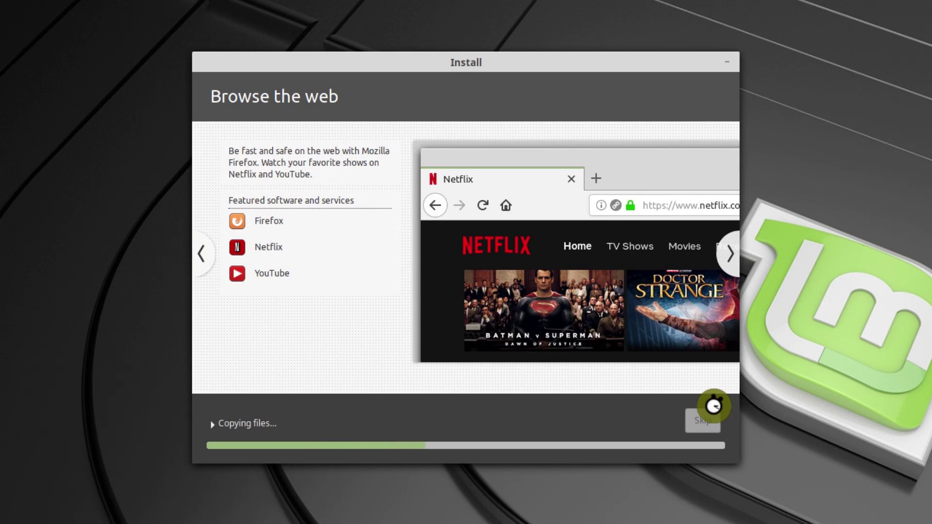
{"action": "left_click", "coordinate": [213, 425]}
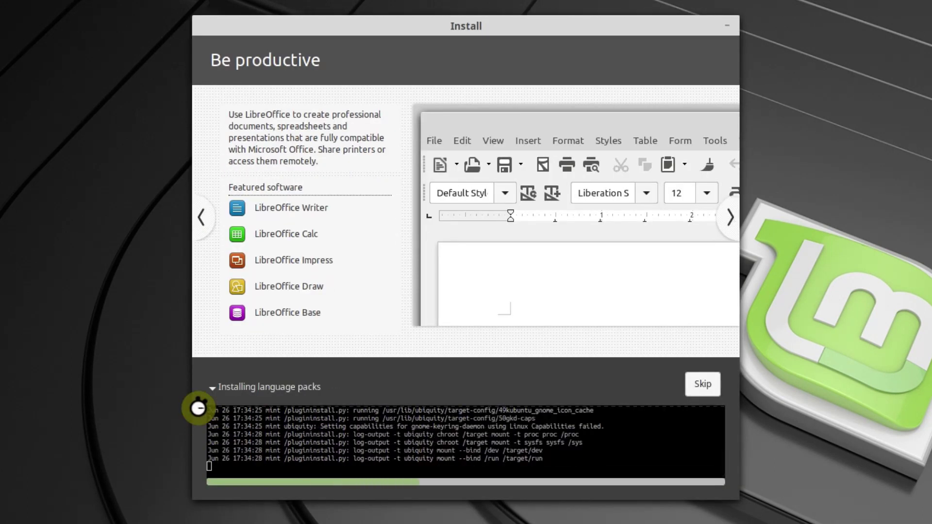
{"action": "left_click", "coordinate": [212, 387]}
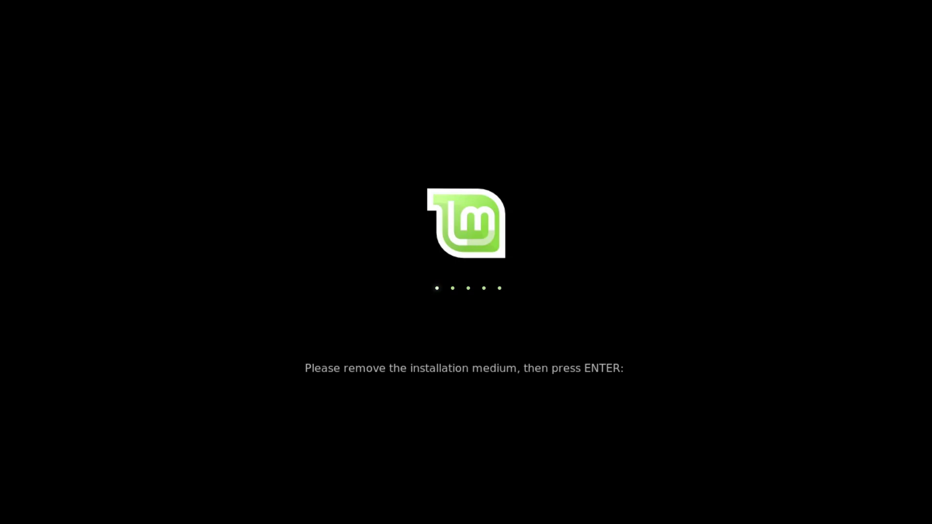
Restart without the installation medium and browse GRUB's Windows Boot Manager and Linux Mint entries
{"action": "key", "text": "Return"}
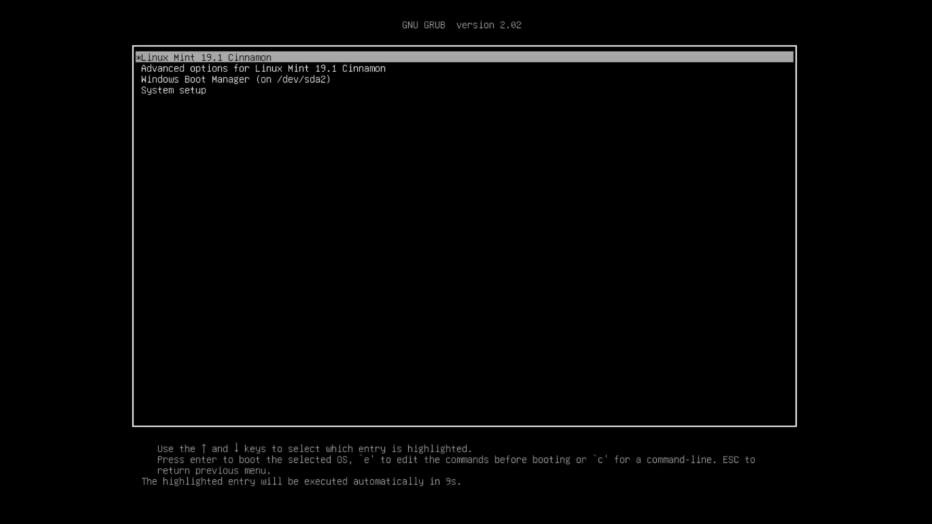
{"action": "key", "text": "Down"}
{"action": "key", "text": "Down"}
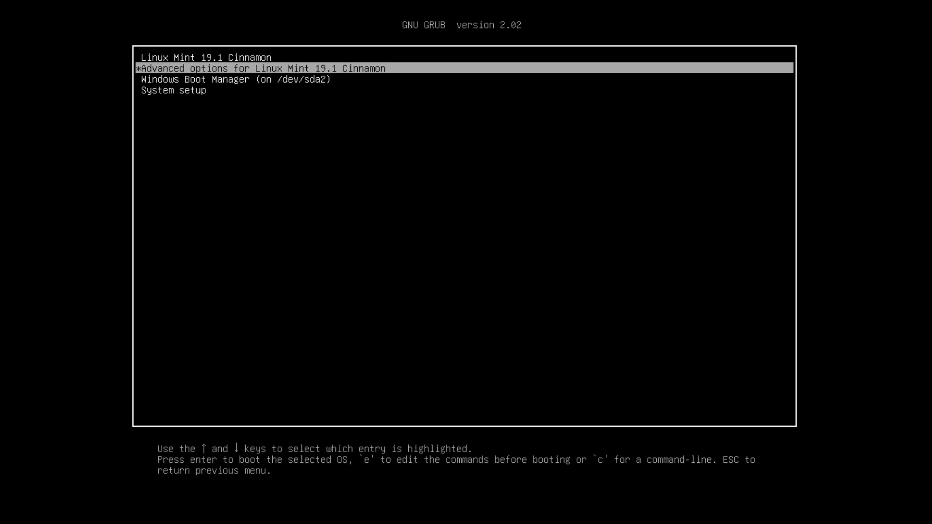
{"action": "key", "text": "Up"}
{"action": "key", "text": "Up"}
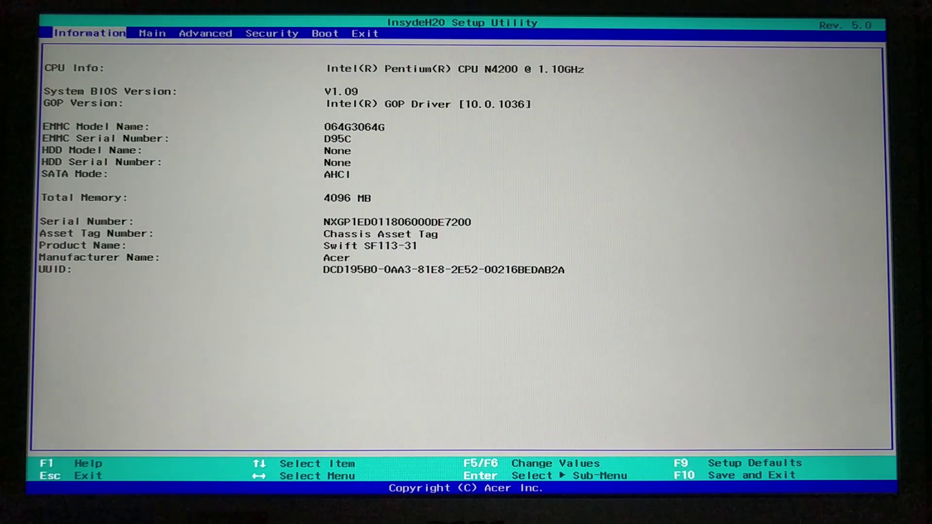
Set the F12 Boot Menu option to Enabled on the Main tab
{"action": "key", "text": "Right"}
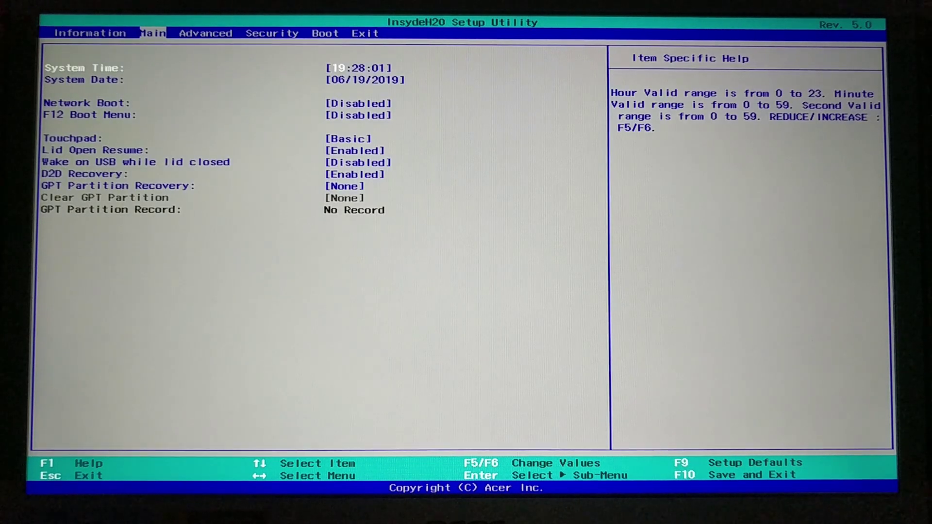
{"action": "key", "text": "Down"}
{"action": "key", "text": "Down"}
{"action": "key", "text": "Down"}
{"action": "key", "text": "Return"}
{"action": "key", "text": "Down"}
{"action": "key", "text": "Return"}
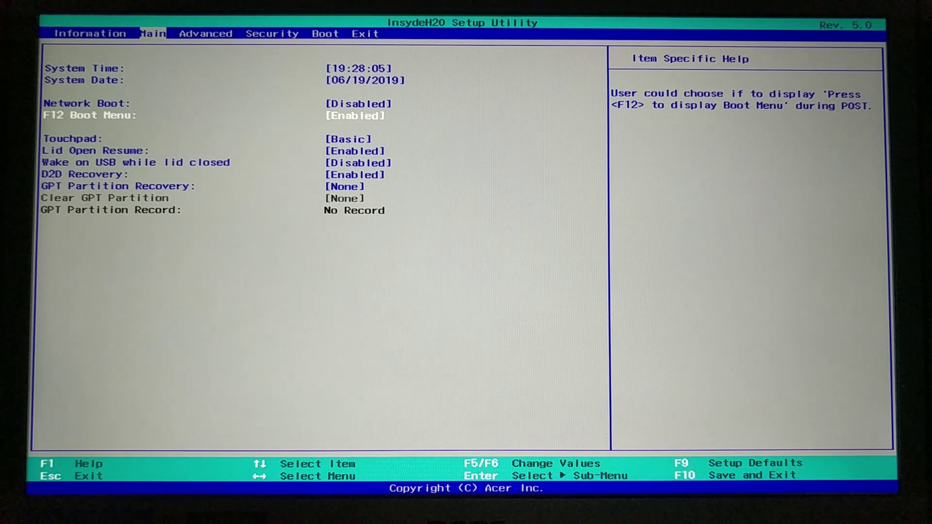
Preview the F12 boot option menu, browsing the ubuntu and Windows Boot Manager entries
{"action": "key", "text": "F12"}
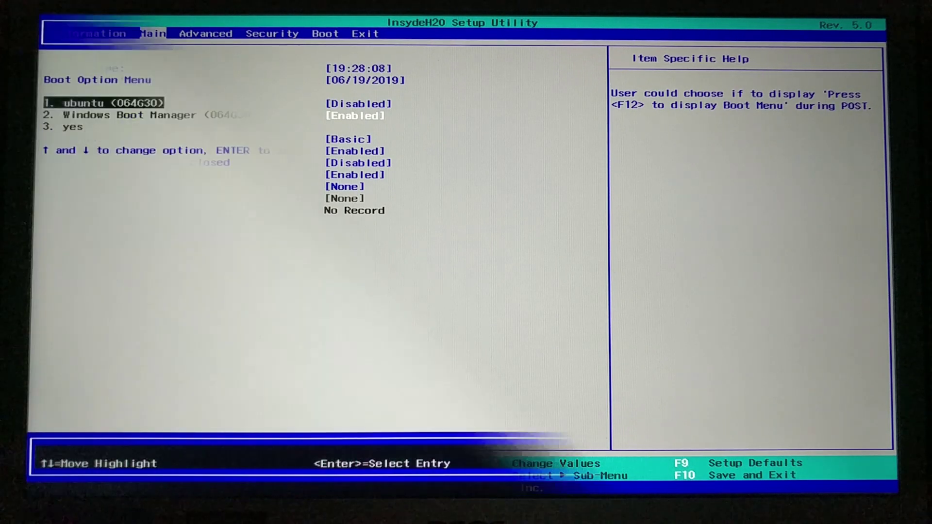
{"action": "key", "text": "Down"}
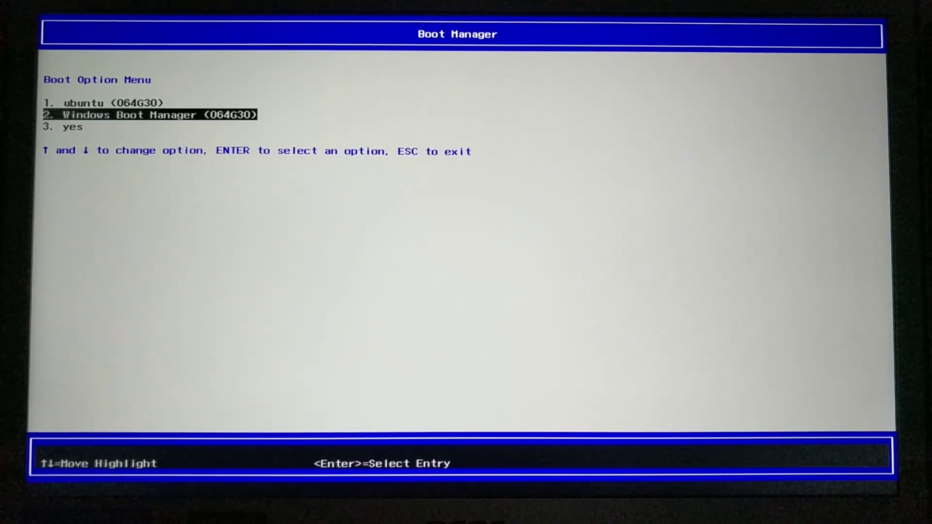
{"action": "key", "text": "Down"}
{"action": "key", "text": "Up"}
{"action": "key", "text": "Up"}
{"action": "key", "text": "Down"}
{"action": "key", "text": "Up"}
{"action": "key", "text": "Down"}
{"action": "key", "text": "Up"}
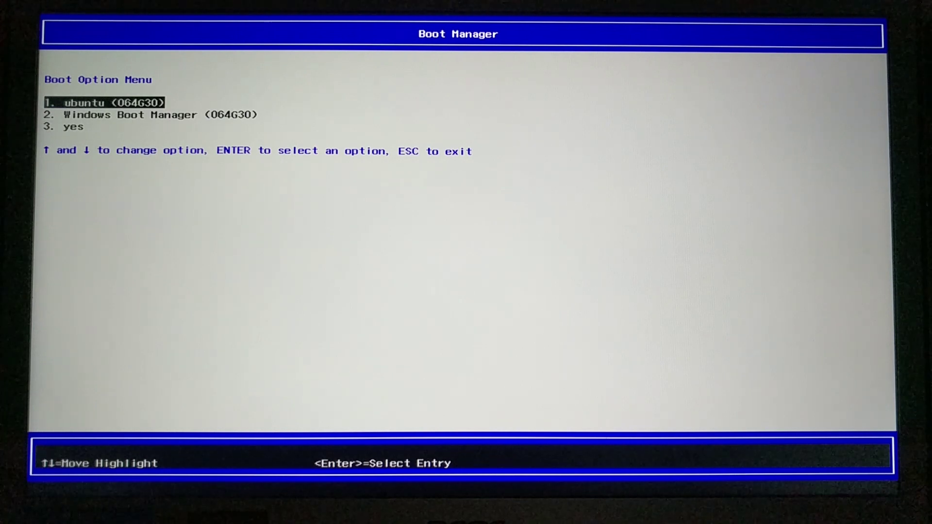
{"action": "key", "text": "Escape"}
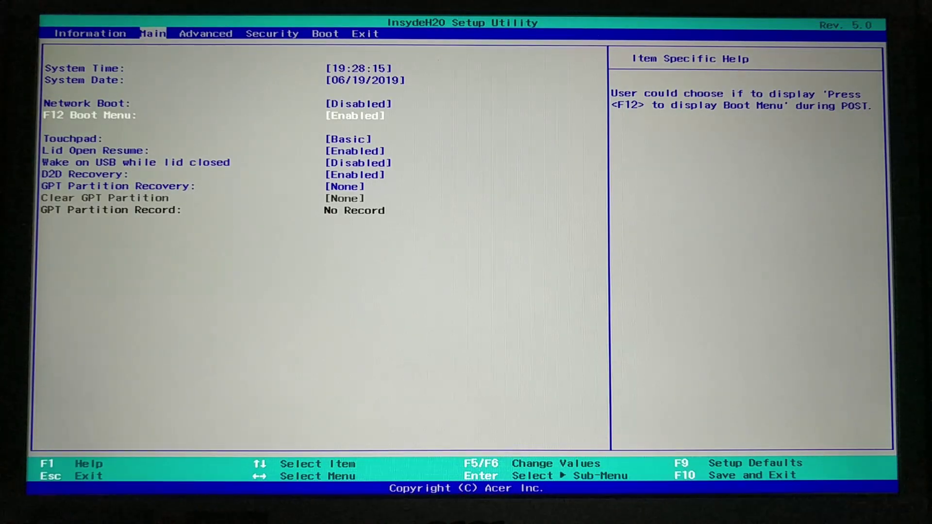
Move Windows Boot Manager, entry 2, to first boot priority with F6
{"action": "key", "text": "Right"}
{"action": "key", "text": "Right"}
{"action": "key", "text": "Right"}
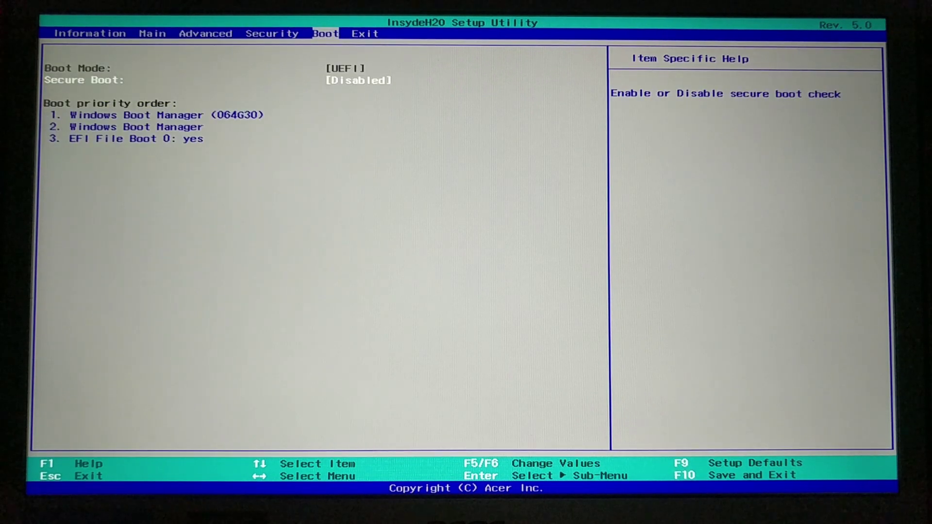
{"action": "key", "text": "Down"}
{"action": "key", "text": "Down"}
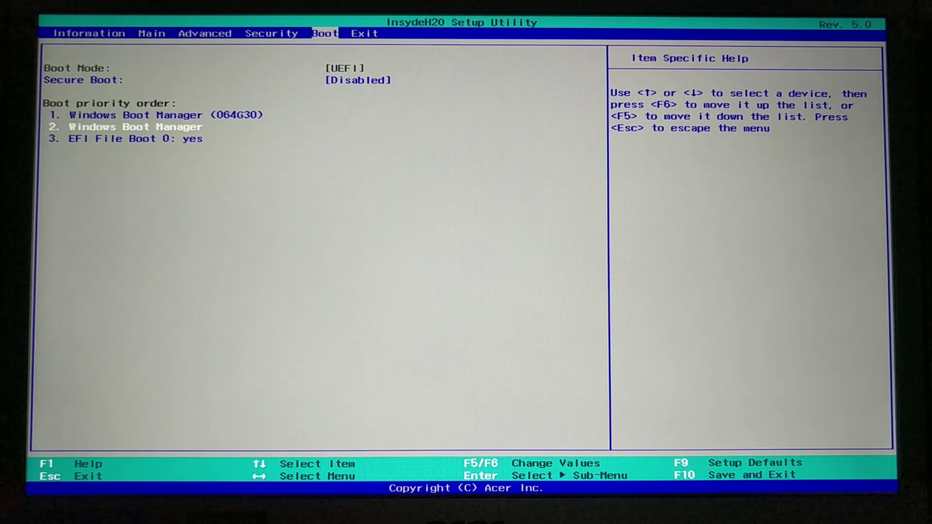
{"action": "key", "text": "F6"}
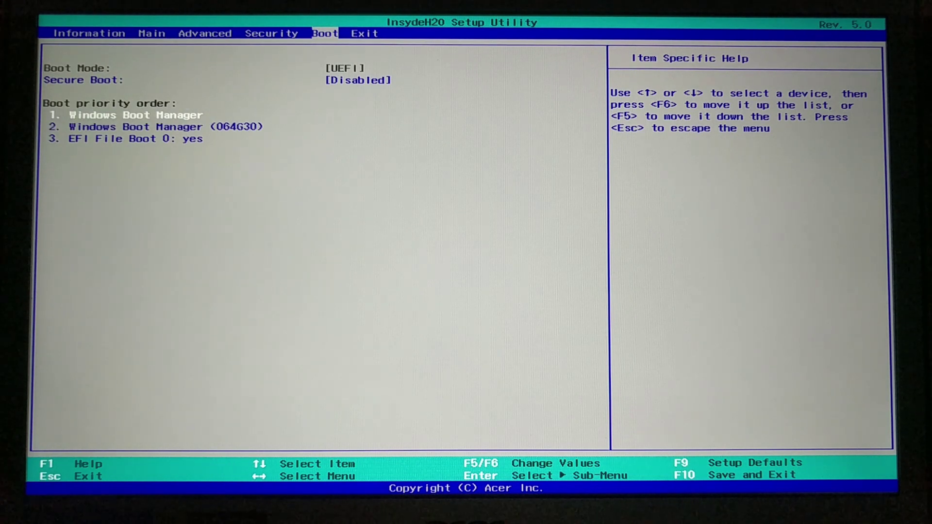
{"action": "key", "text": "Right"}
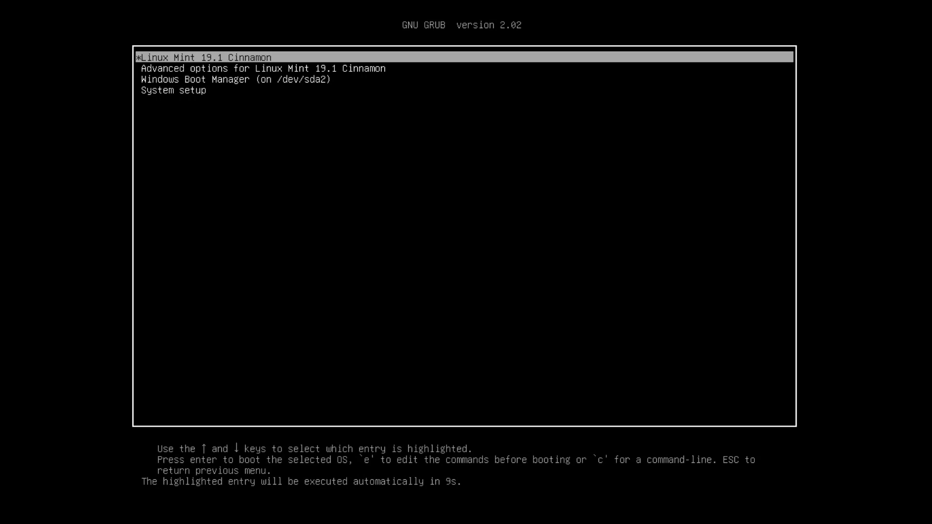
Browse the GRUB entries, then boot the ubuntu entry from the firmware boot list
{"action": "key", "text": "Down"}
{"action": "key", "text": "Down"}
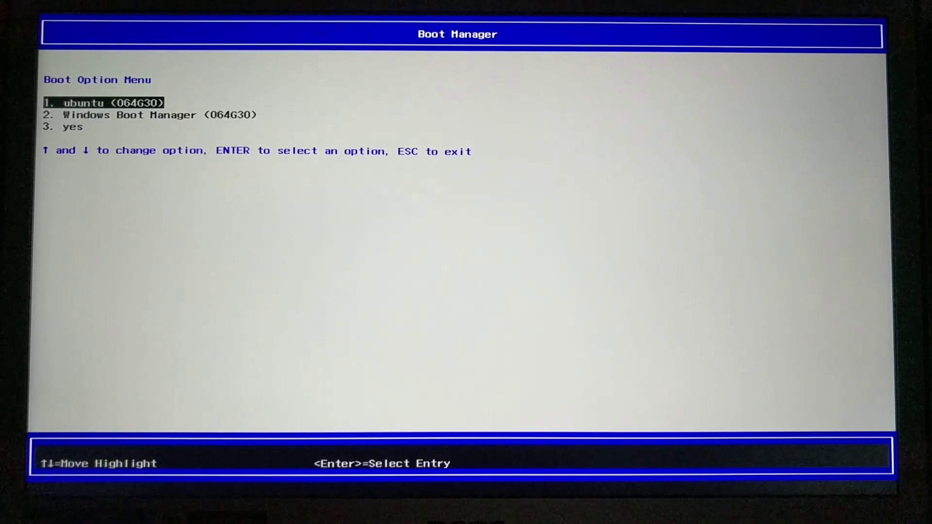
{"action": "key", "text": "Down"}
{"action": "key", "text": "Down"}
{"action": "key", "text": "Up"}
{"action": "key", "text": "Up"}
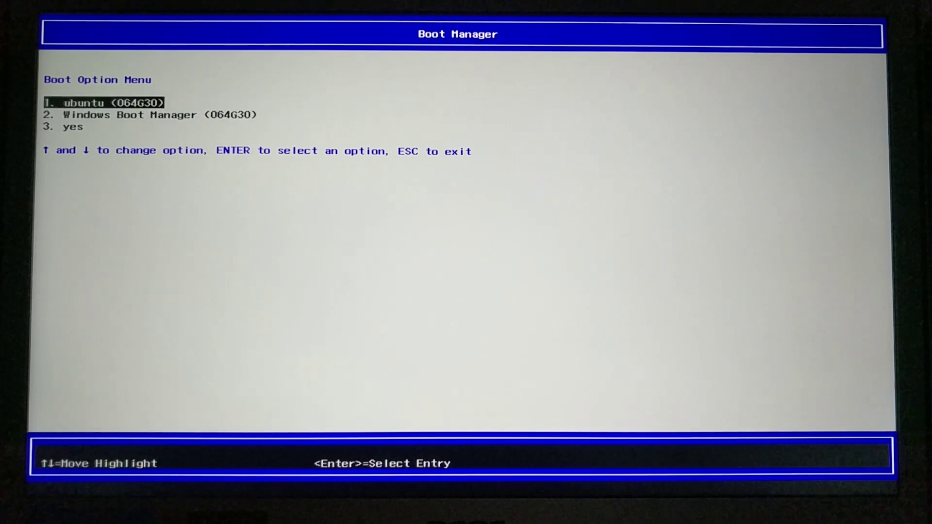
{"action": "key", "text": "Return"}
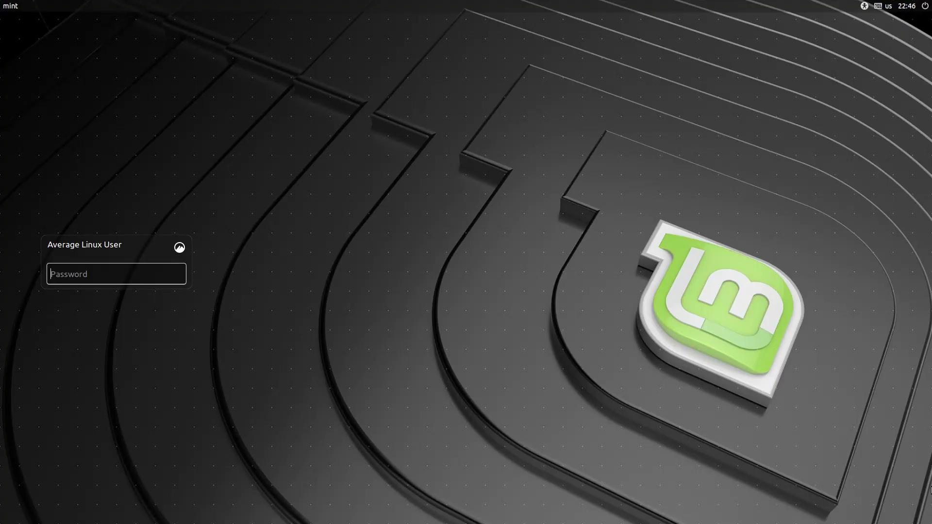
Log in to Linux Mint with the account password, close the Welcome window and open the Menu
{"action": "type", "text": "••"}
{"action": "key", "text": "Return"}
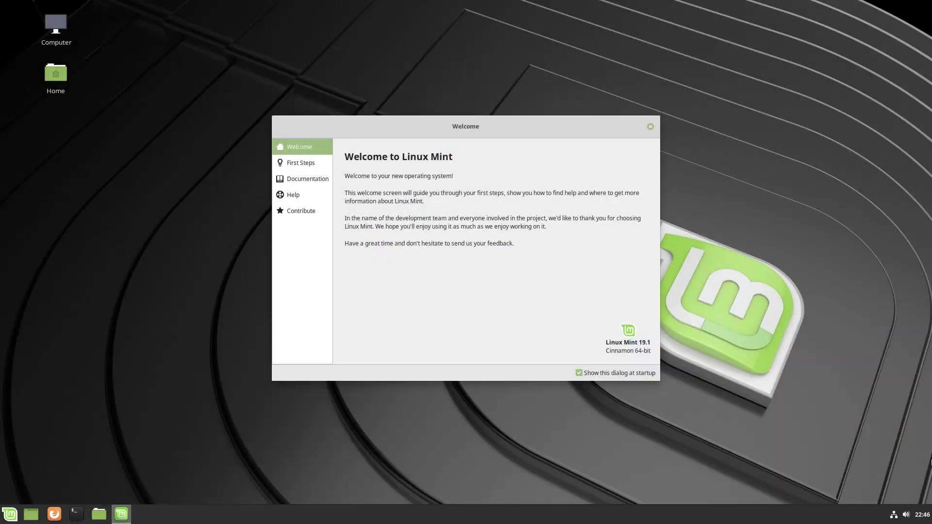
{"action": "left_click", "coordinate": [651, 127]}
{"action": "left_click", "coordinate": [11, 515]}
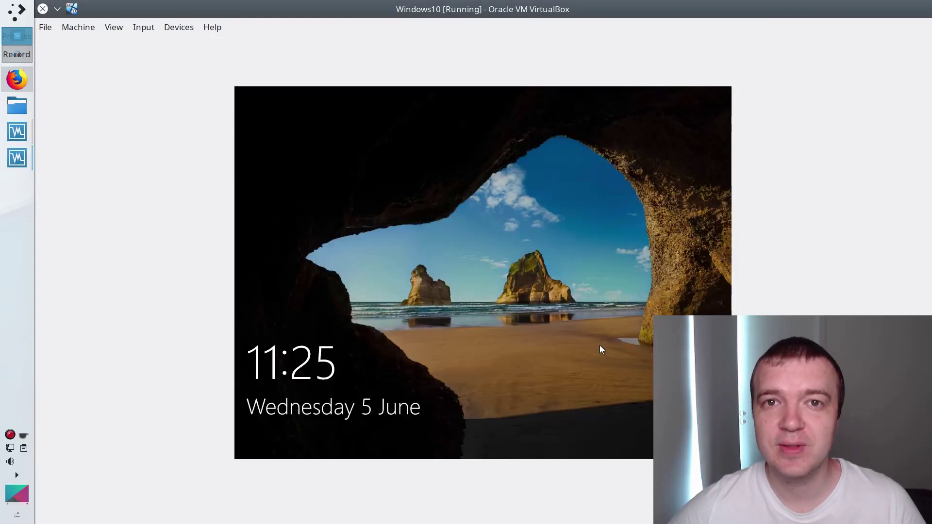
Dismiss the Windows 10 VM lock screen and sign in with the account password
{"action": "left_click", "coordinate": [509, 276]}
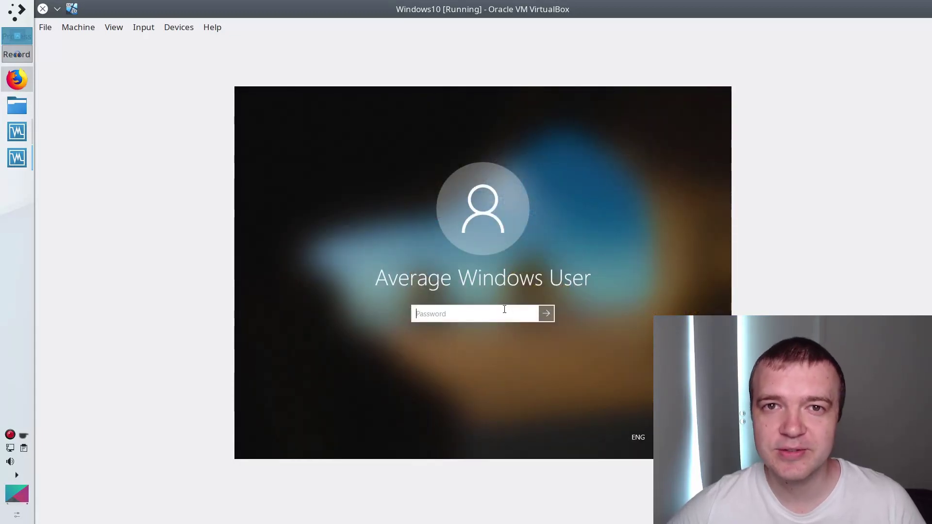
{"action": "type", "text": "123"}
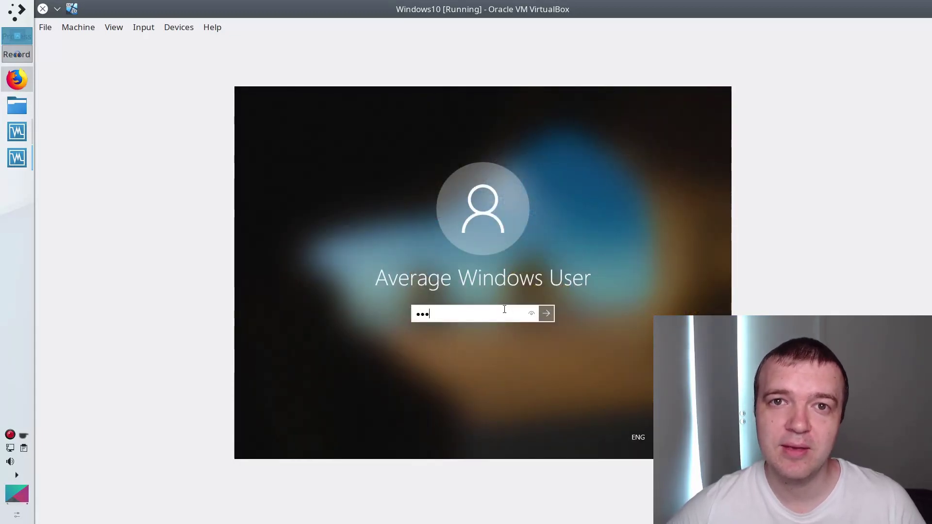
{"action": "key", "text": "Return"}
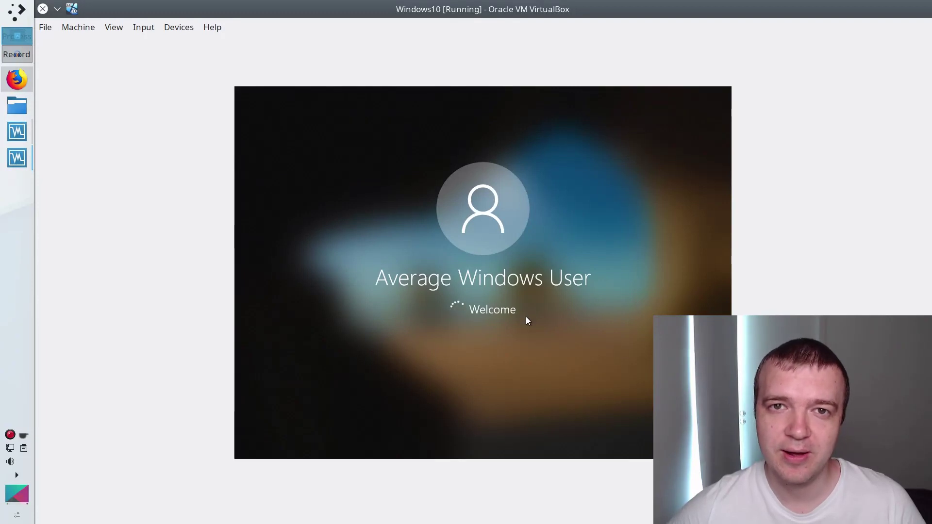